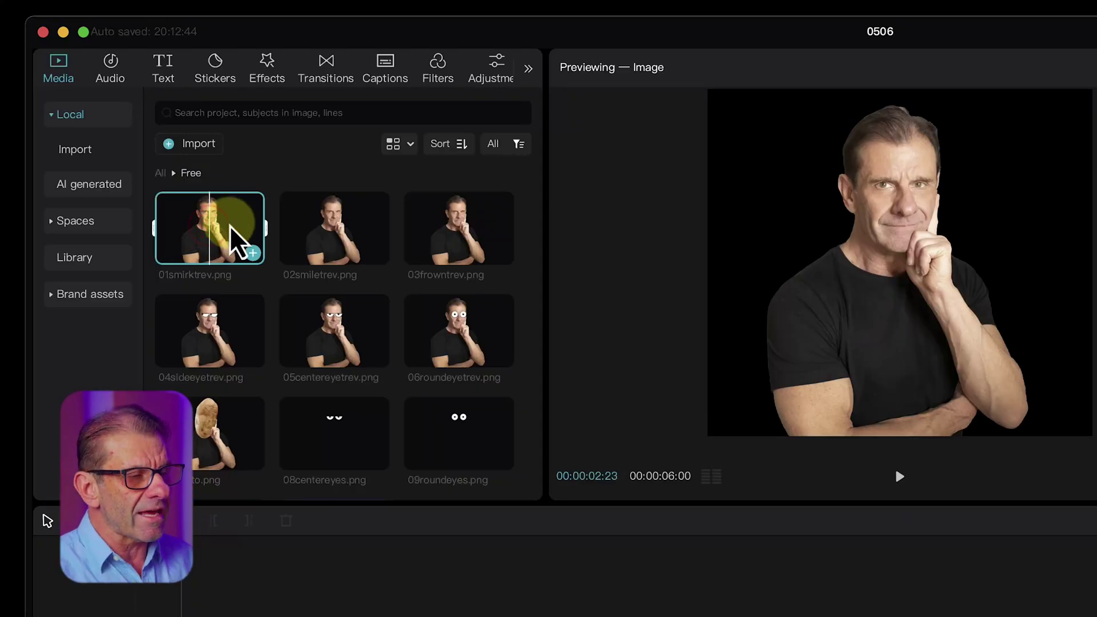
Preview the smiling, frowning, side-eye, centre-eye and round-eye expression images in Free.
{"action": "left_click", "coordinate": [345, 239]}
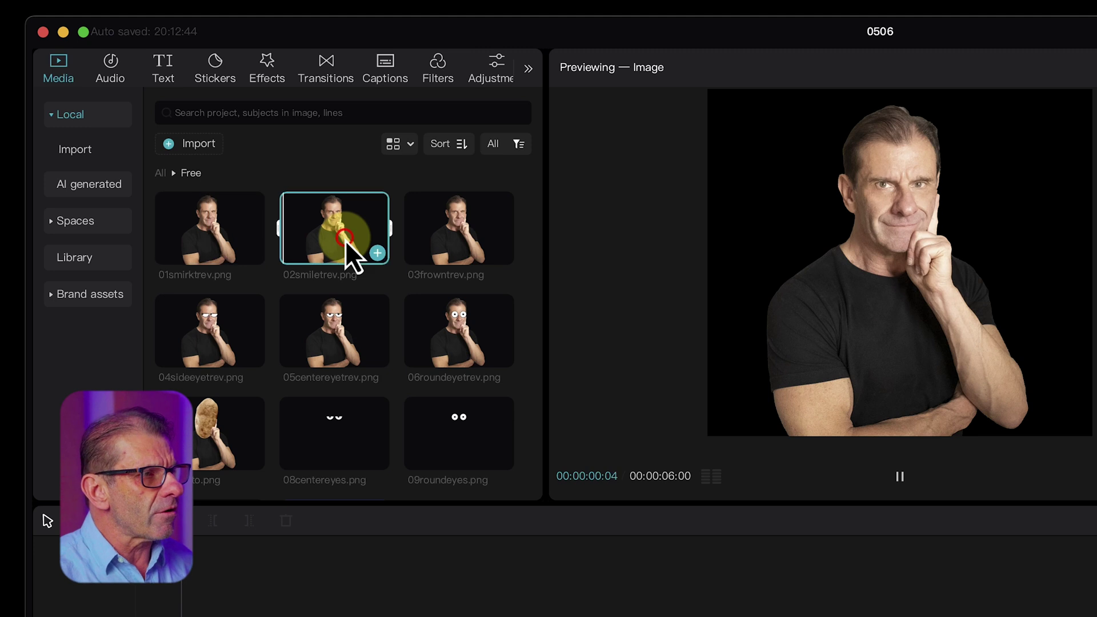
{"action": "left_click", "coordinate": [467, 212]}
{"action": "left_click", "coordinate": [200, 334]}
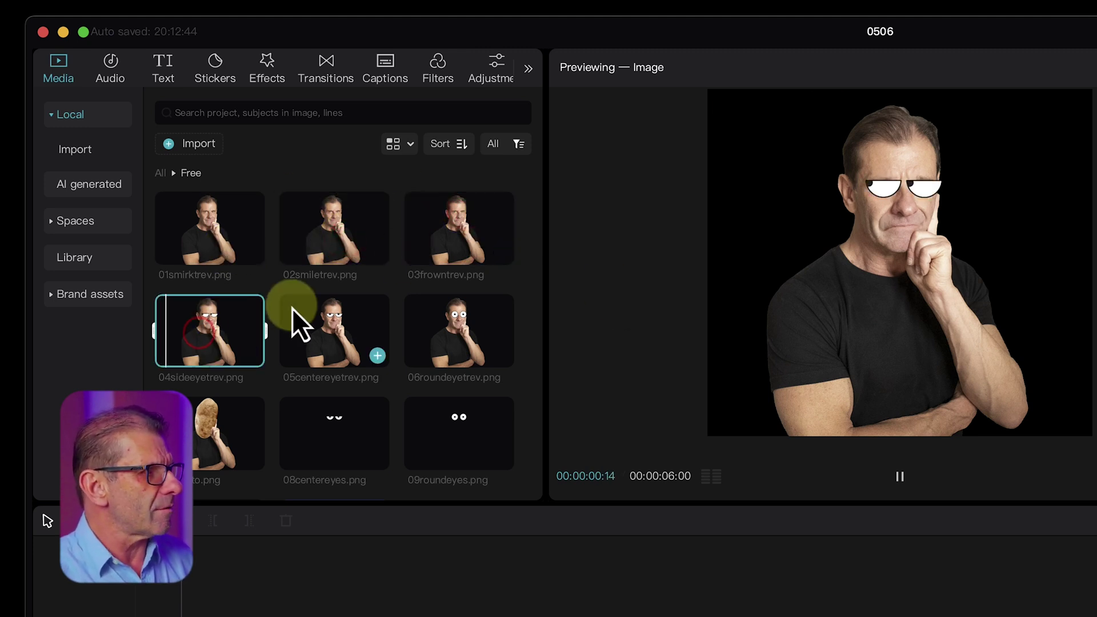
{"action": "left_click", "coordinate": [318, 310]}
{"action": "left_click", "coordinate": [483, 322]}
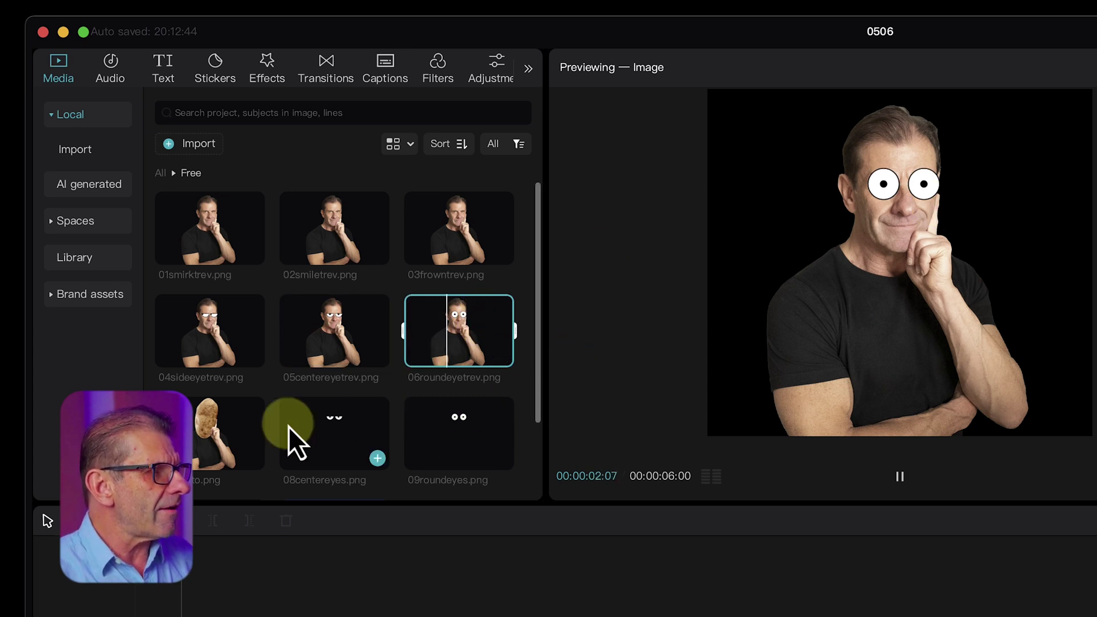
Preview the eyes-only centre, round and side eyes images, ending on side eyes.
{"action": "left_click", "coordinate": [320, 425]}
{"action": "scroll", "coordinate": [426, 338], "scroll_direction": "down", "scroll_amount": 2}
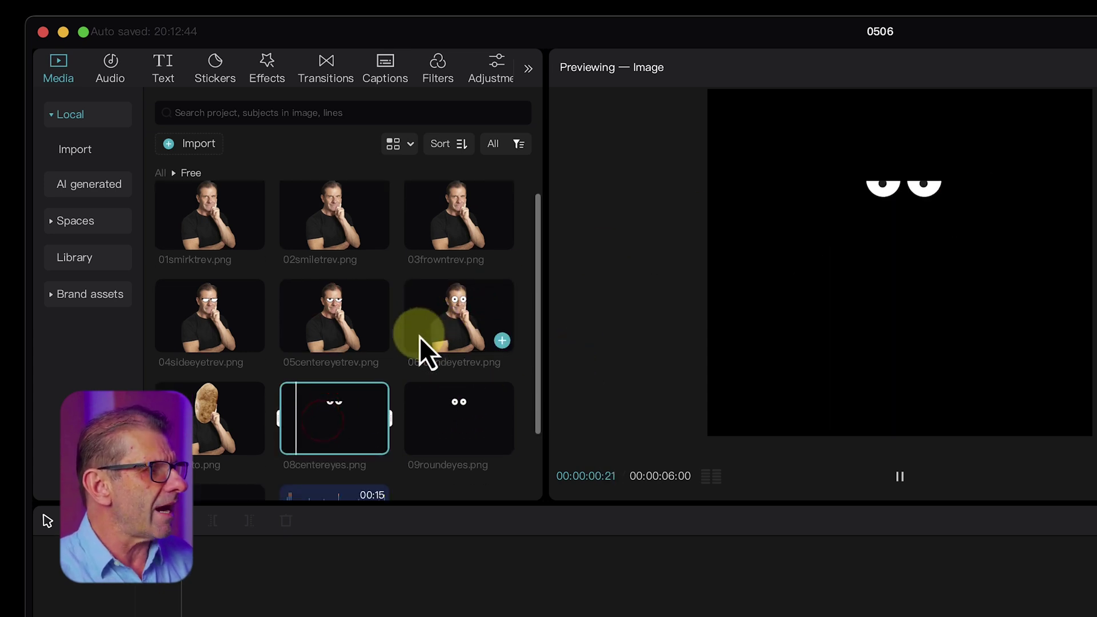
{"action": "left_click", "coordinate": [454, 402]}
{"action": "left_click", "coordinate": [197, 489]}
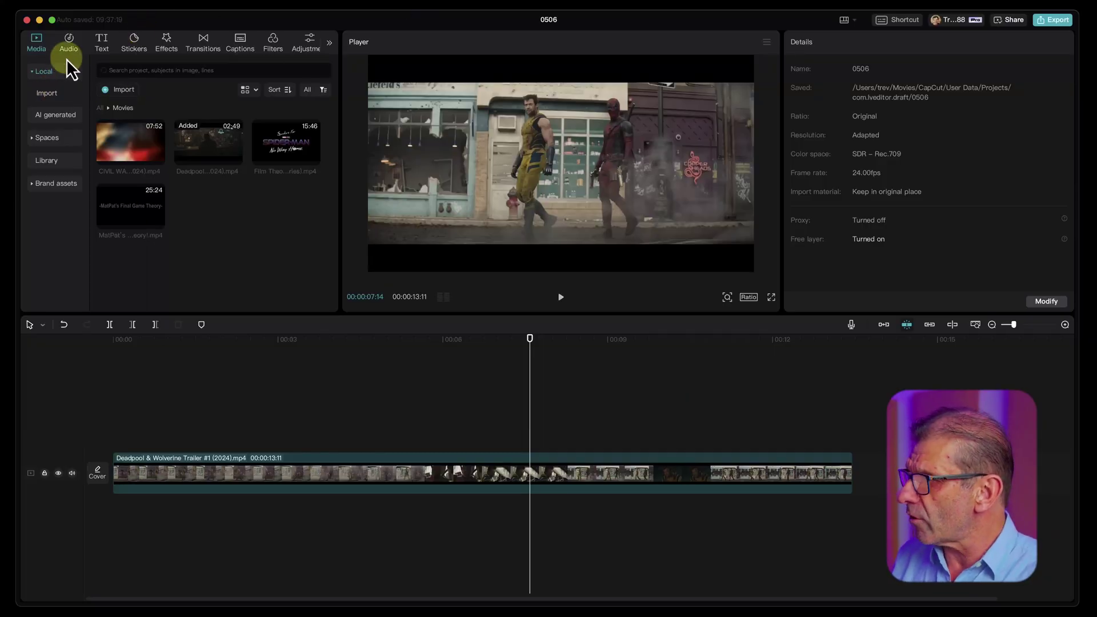
Drag MatPatSample.wav from the Free folder onto the timeline below the trailer.
{"action": "left_click", "coordinate": [102, 112]}
{"action": "double_click", "coordinate": [132, 137]}
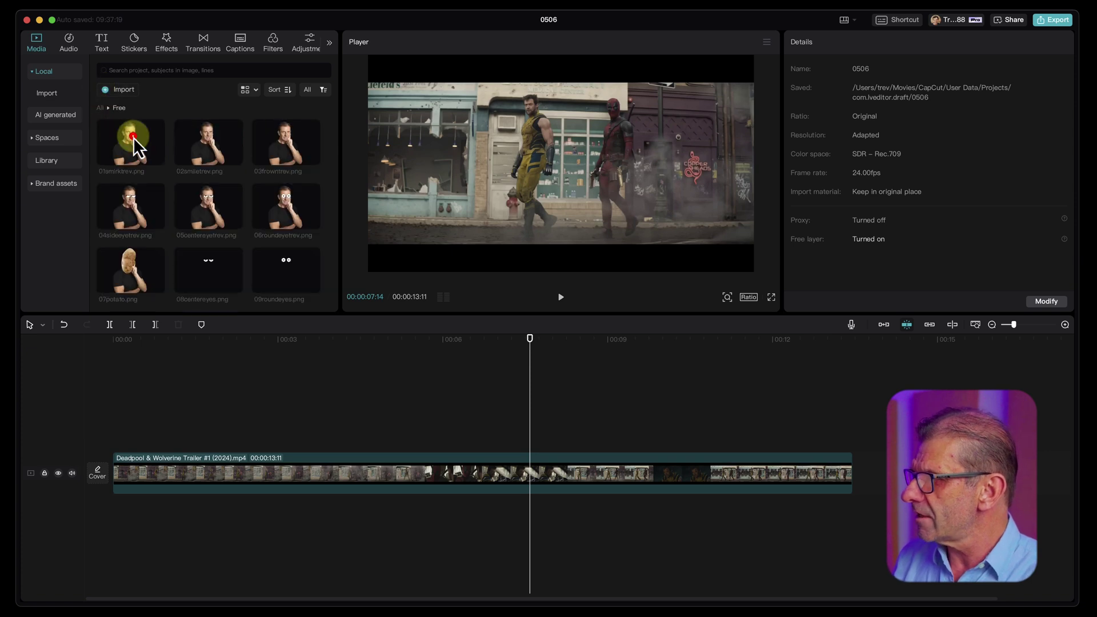
{"action": "scroll", "coordinate": [283, 269], "scroll_direction": "down", "scroll_amount": 2}
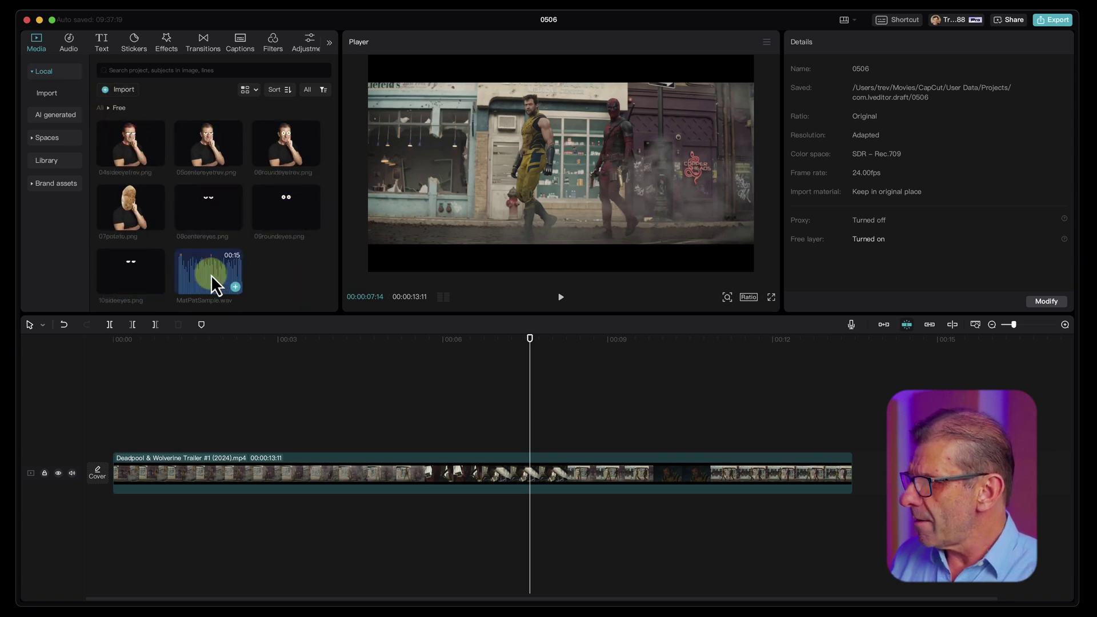
{"action": "left_click_drag", "start_coordinate": [211, 275], "coordinate": [87, 514]}
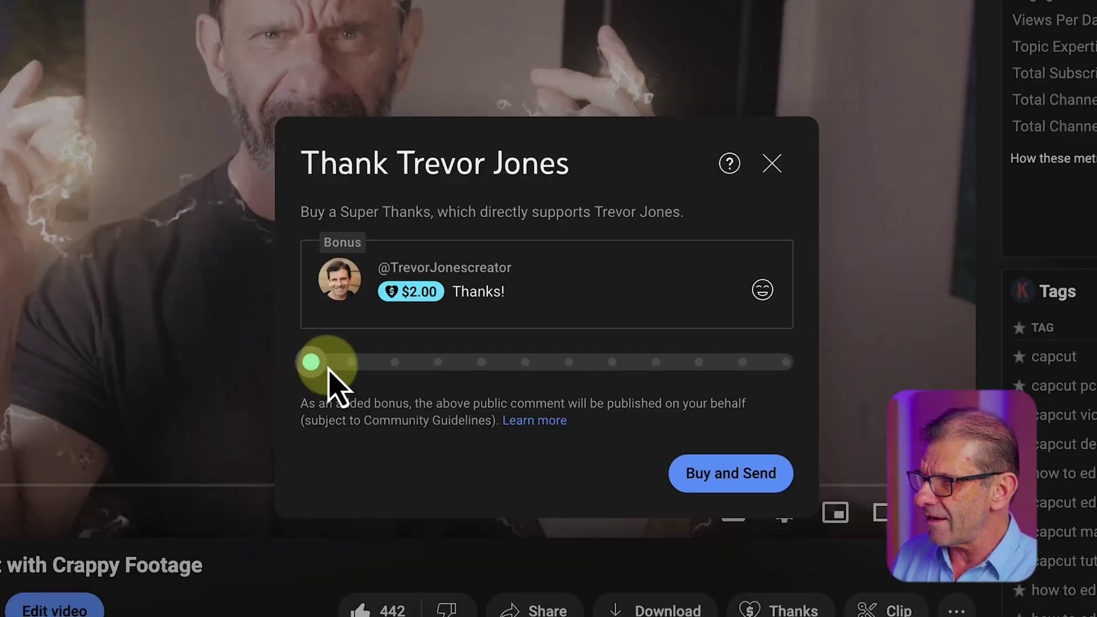
Slide the Super Thanks amount up to $200 and back down to $2.00.
{"action": "left_click_drag", "start_coordinate": [313, 365], "coordinate": [202, 388]}
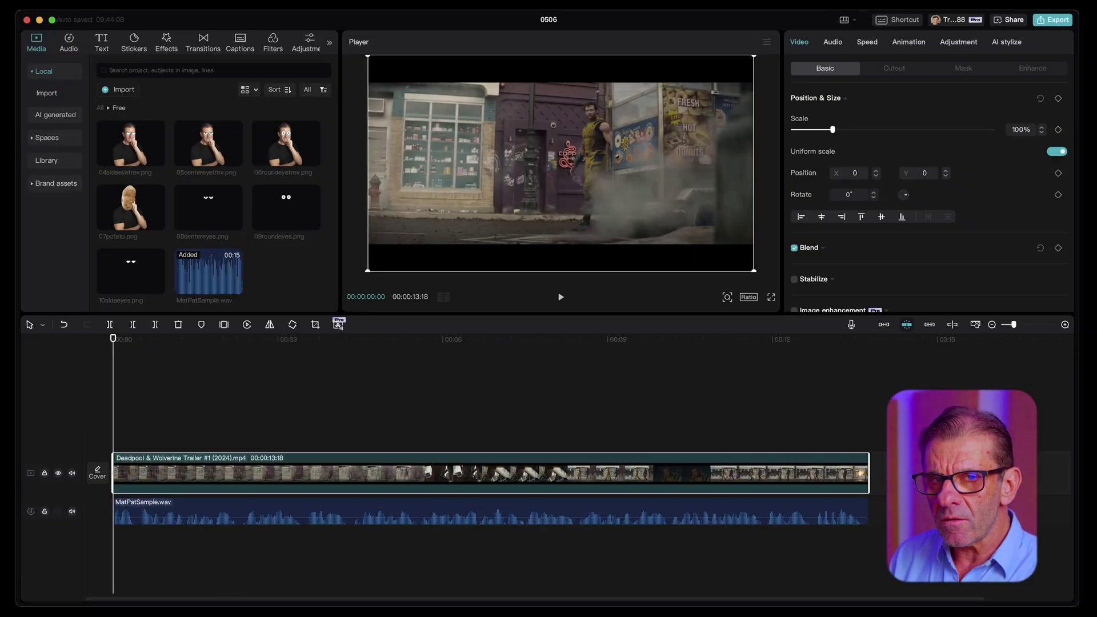
Put 01smirktrev.png above the trailer, stretch it to 00:00:13:18, and shift it left.
{"action": "scroll", "coordinate": [178, 184], "scroll_direction": "up", "scroll_amount": 2}
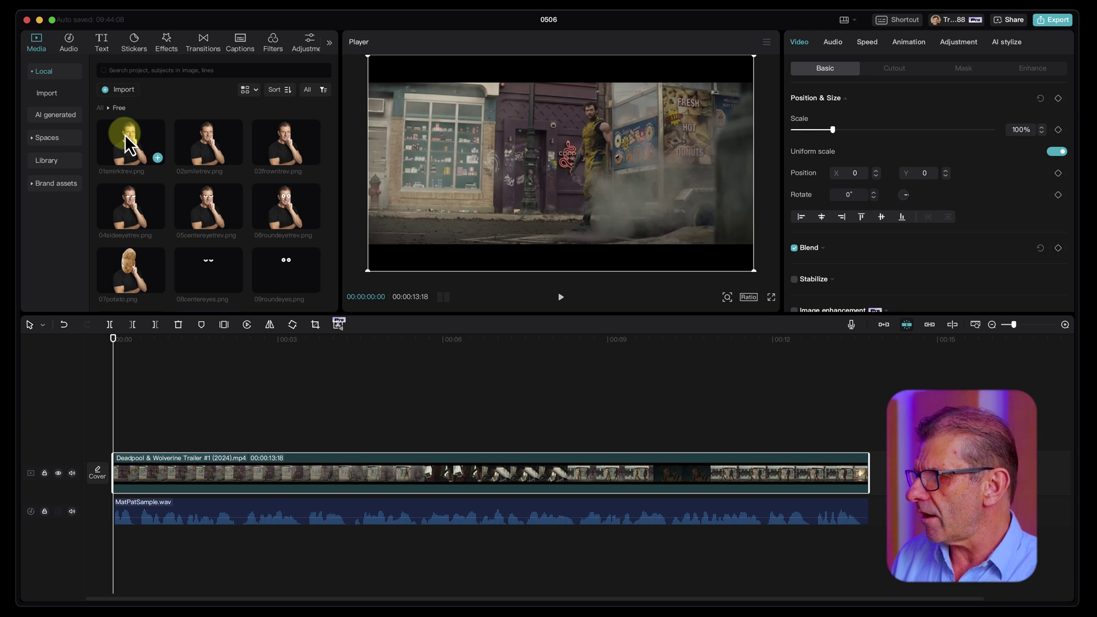
{"action": "left_click_drag", "start_coordinate": [124, 134], "coordinate": [112, 434]}
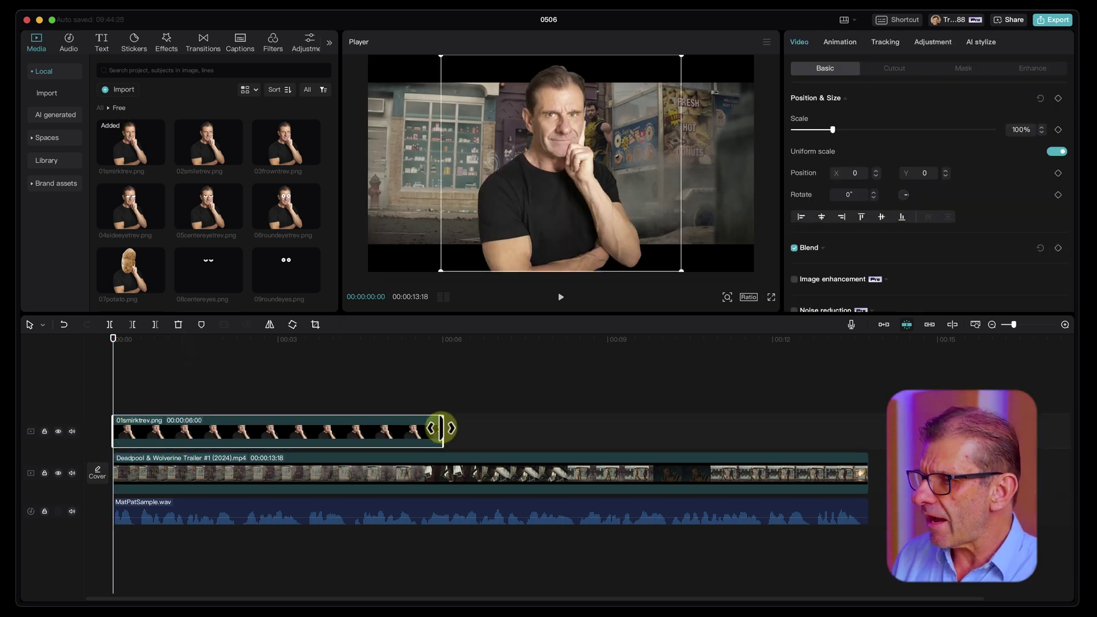
{"action": "left_click_drag", "start_coordinate": [440, 428], "coordinate": [868, 401]}
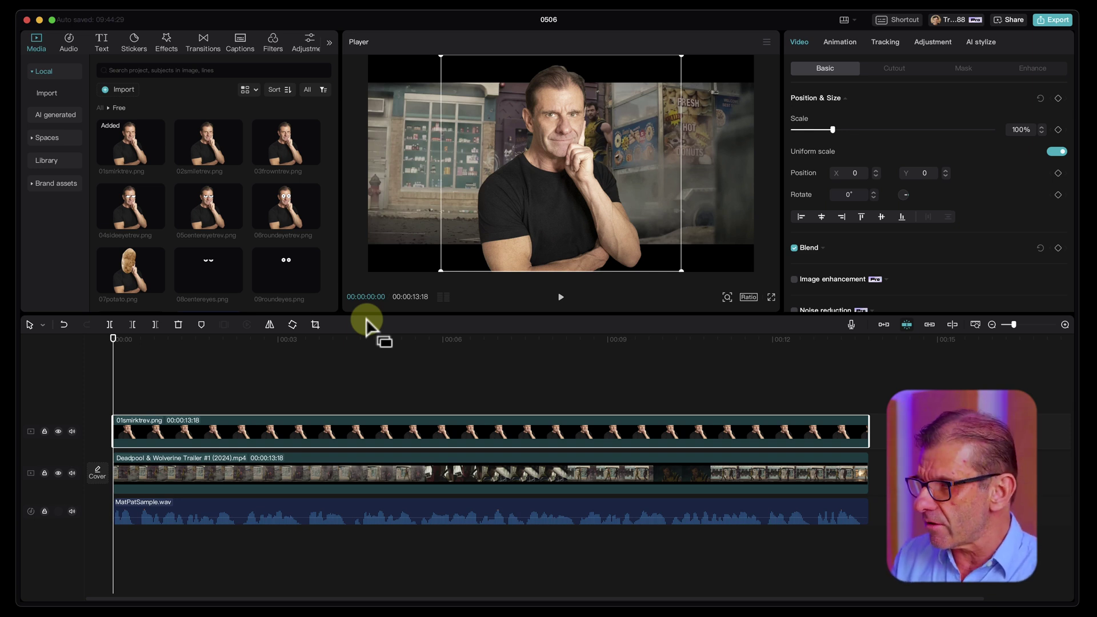
{"action": "left_click_drag", "start_coordinate": [598, 187], "coordinate": [492, 173]}
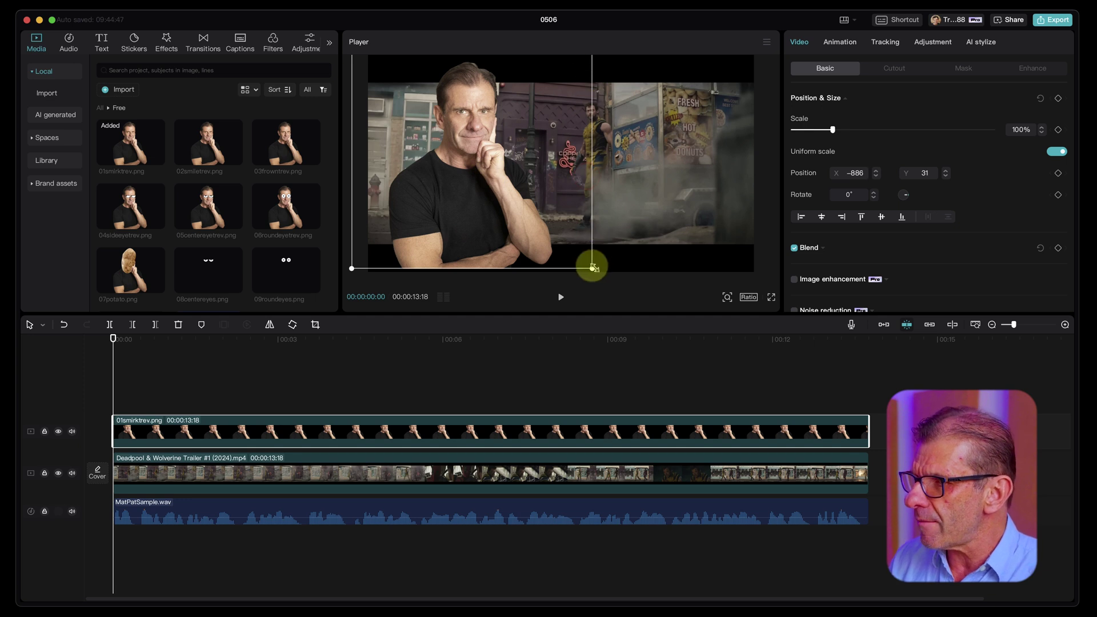
Scale the cutout to 97% and place it lower-left at X −1005, Y −34.
{"action": "left_click_drag", "start_coordinate": [592, 267], "coordinate": [586, 262]}
{"action": "left_click_drag", "start_coordinate": [513, 178], "coordinate": [492, 187]}
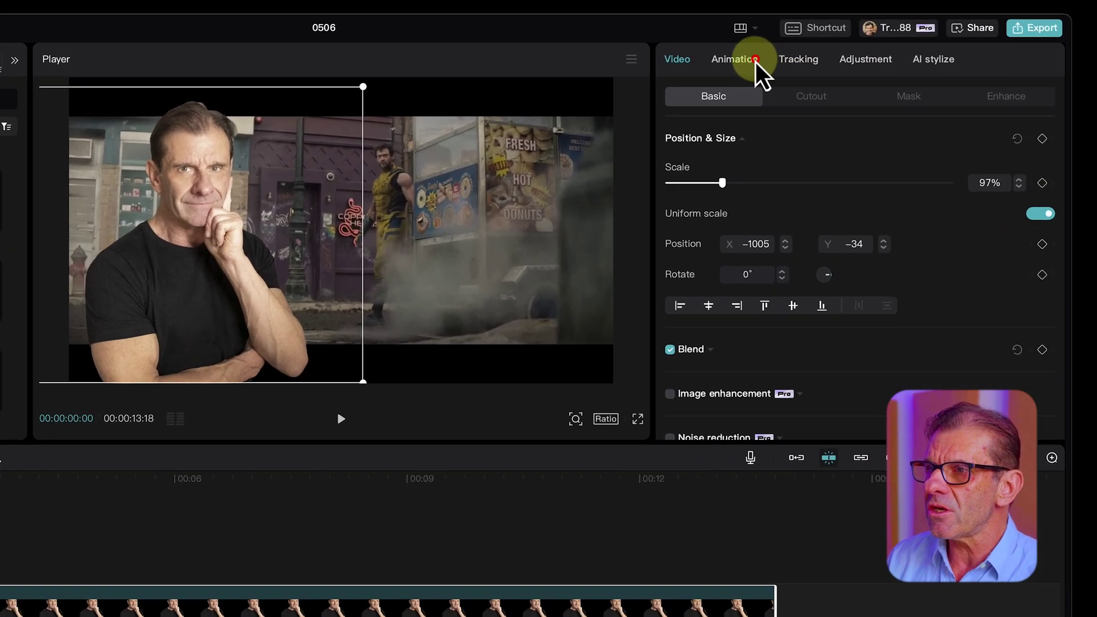
{"action": "left_click", "coordinate": [840, 42]}
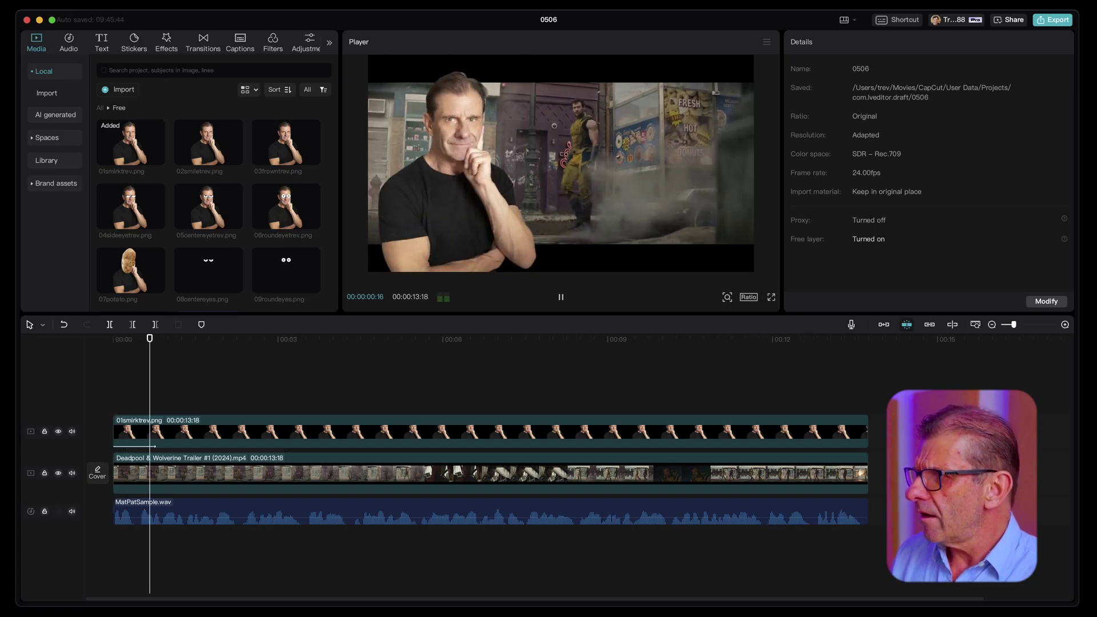
{"action": "key", "text": "space"}
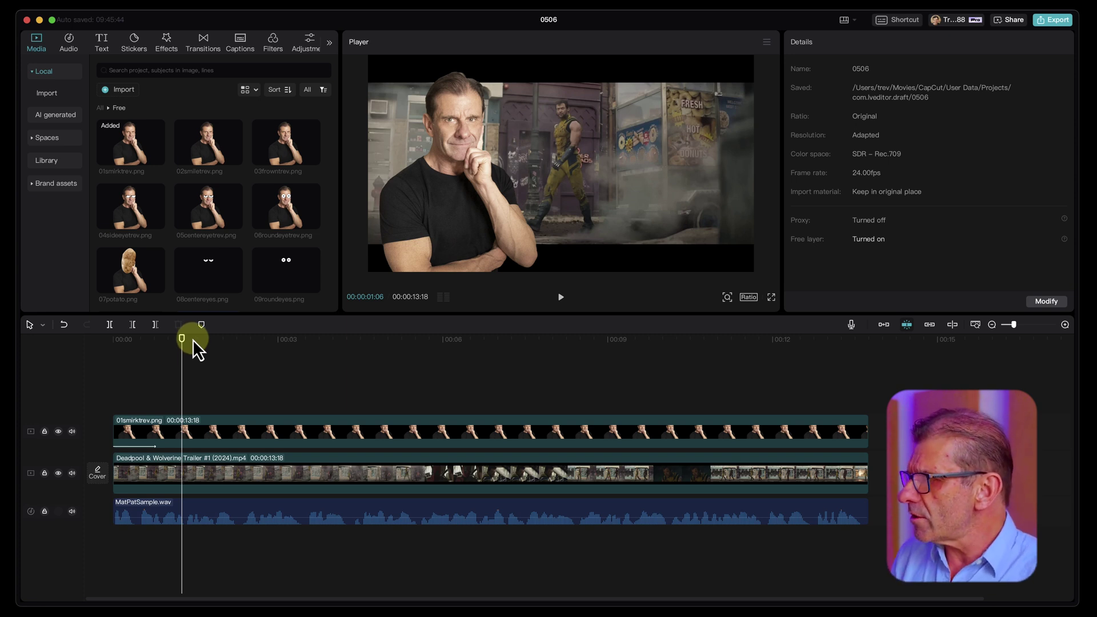
Add a Position & Size keyframe on the cutout at 00:00:01:03.
{"action": "mouse_move", "coordinate": [184, 343]}
{"action": "left_mouse_down"}
{"action": "mouse_move", "coordinate": [161, 345]}
{"action": "mouse_move", "coordinate": [174, 360]}
{"action": "left_mouse_up"}
{"action": "left_click", "coordinate": [171, 431]}
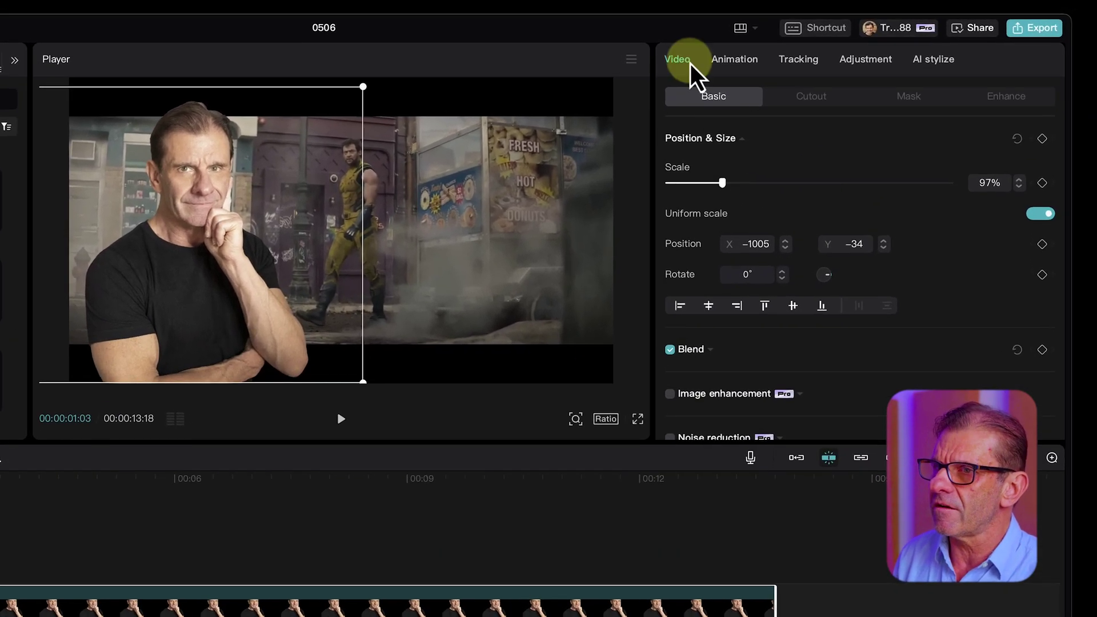
{"action": "left_click", "coordinate": [1042, 140]}
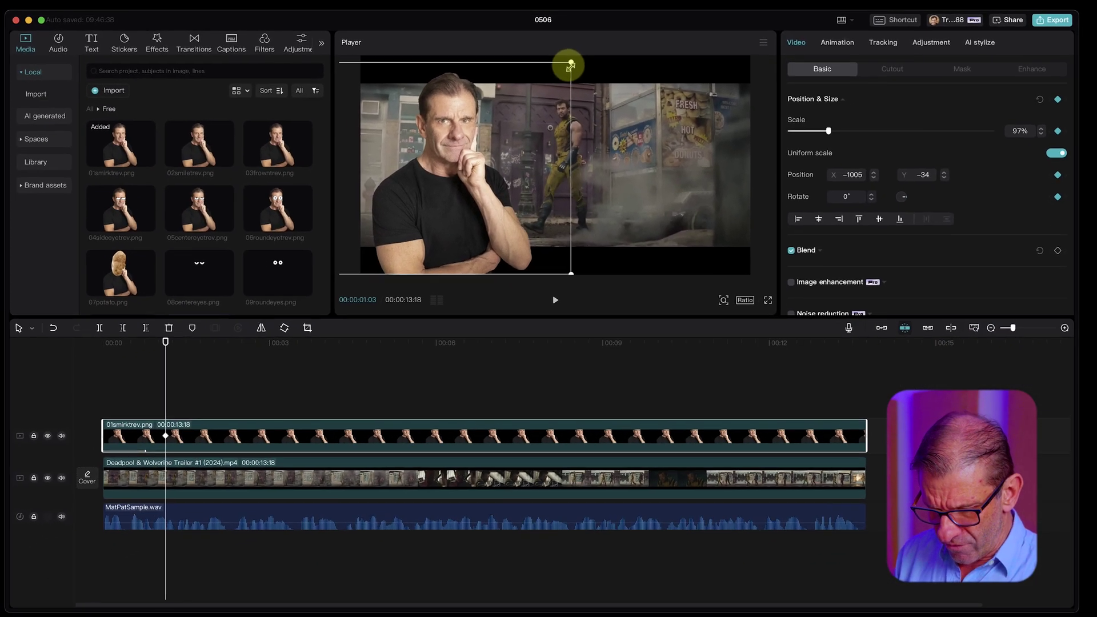
A few frames later, shrink it to 73%, tilt 15°, move to X −835, Y −489, and play back.
{"action": "key", "text": "Right"}
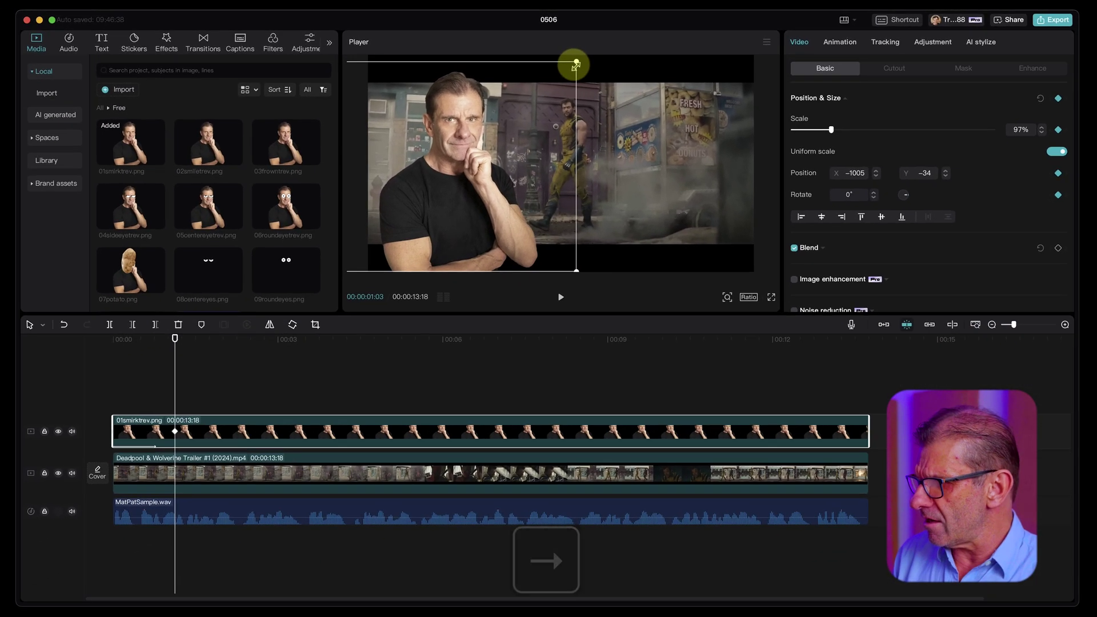
{"action": "key", "text": "Right"}
{"action": "key", "text": "Right"}
{"action": "key", "text": "Right"}
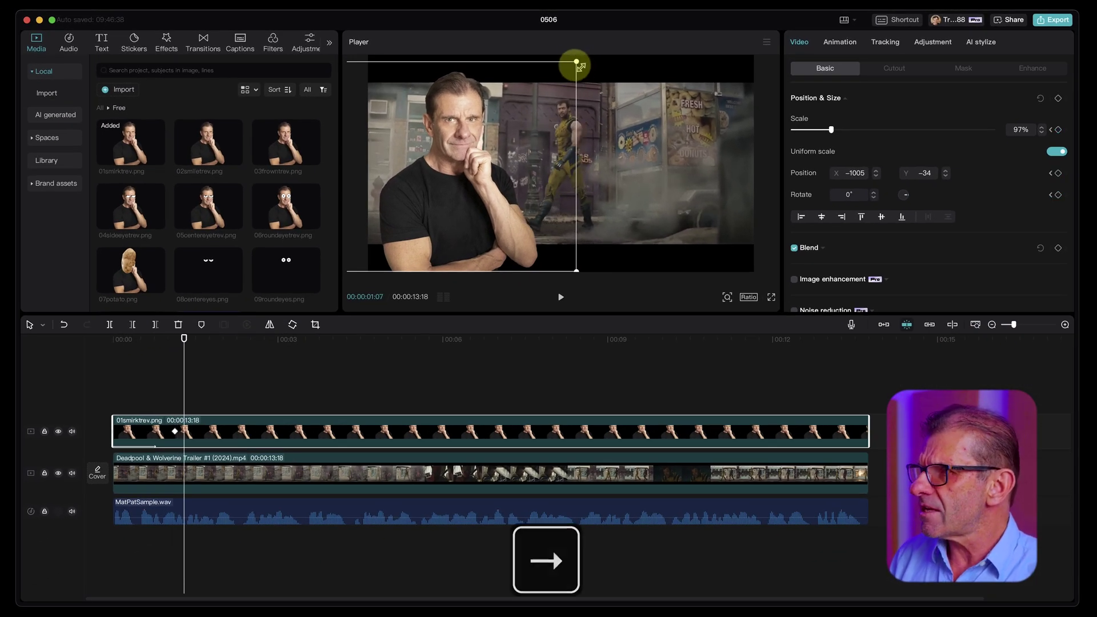
{"action": "left_click_drag", "start_coordinate": [576, 62], "coordinate": [547, 88]}
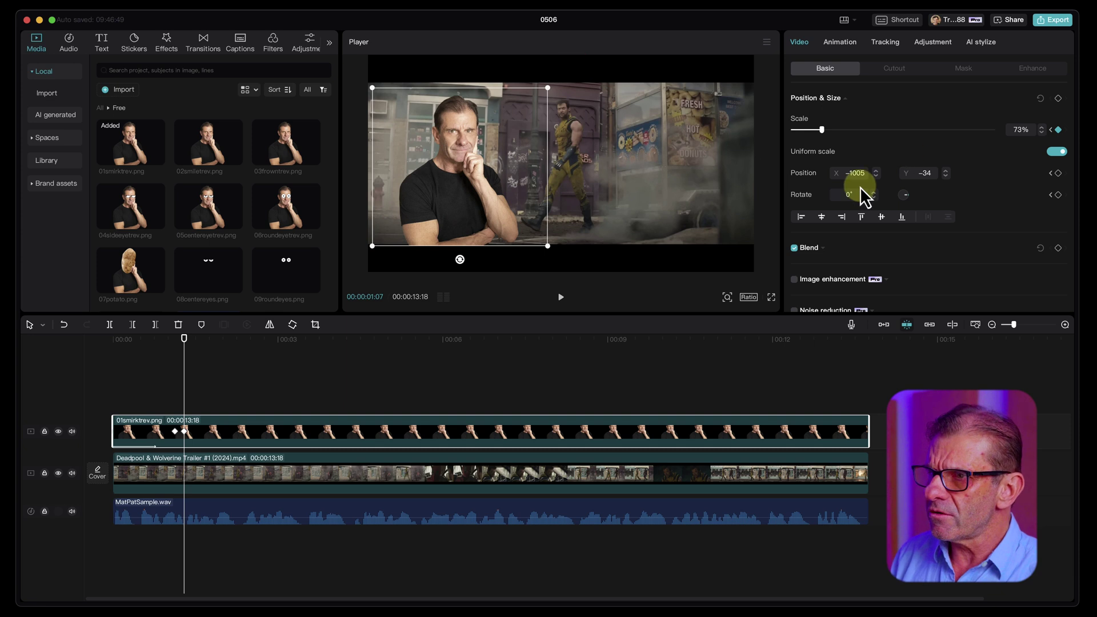
{"action": "left_click", "coordinate": [905, 195]}
{"action": "left_click_drag", "start_coordinate": [512, 171], "coordinate": [526, 200]}
{"action": "left_click", "coordinate": [122, 378]}
{"action": "left_click", "coordinate": [559, 291]}
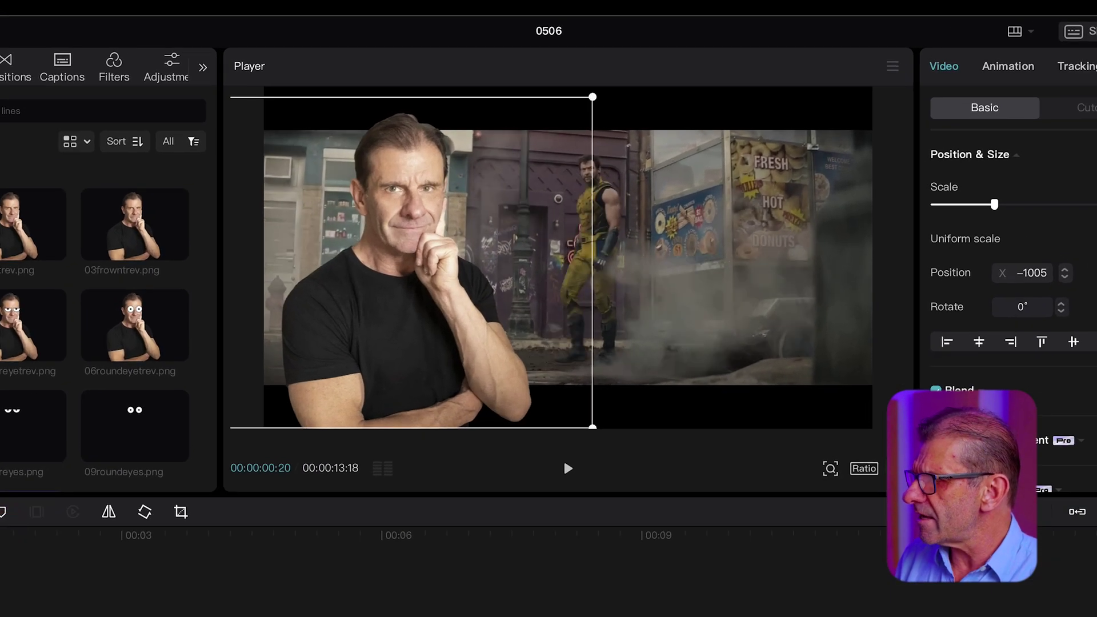
{"action": "key", "text": "space"}
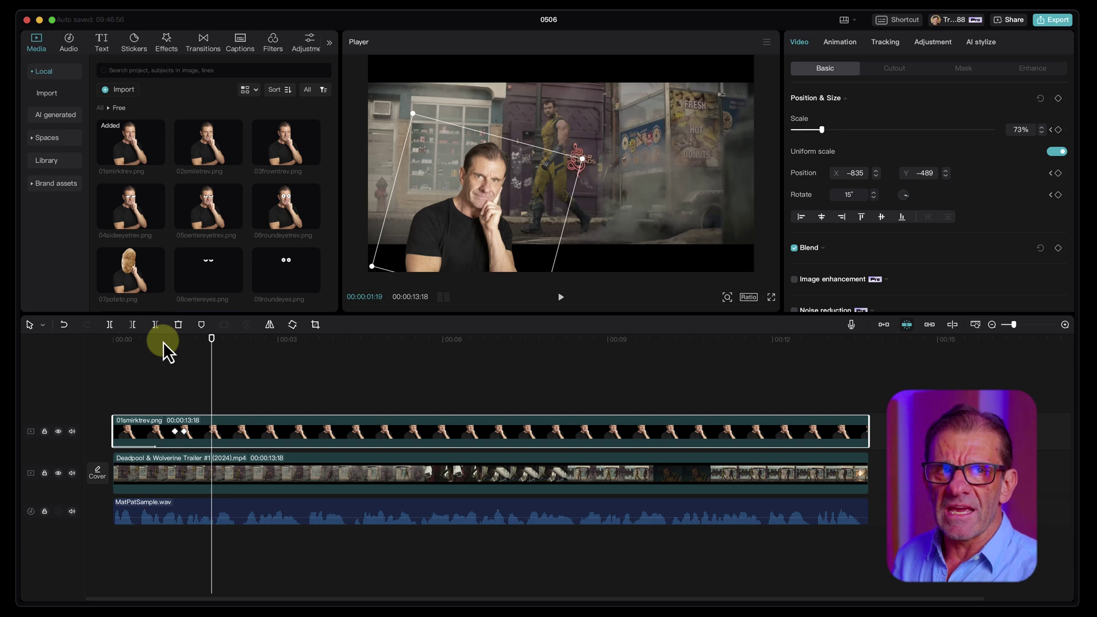
Add a marker and a keyframe, review the motion, and advance to 00:00:01:21.
{"action": "left_click", "coordinate": [201, 324]}
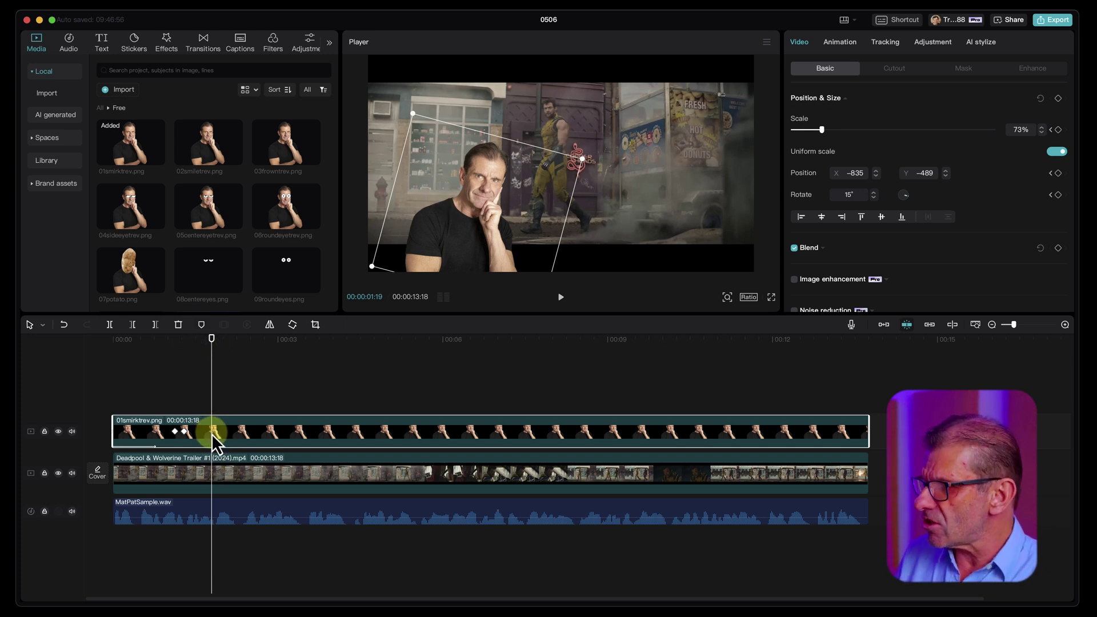
{"action": "left_click", "coordinate": [1058, 100]}
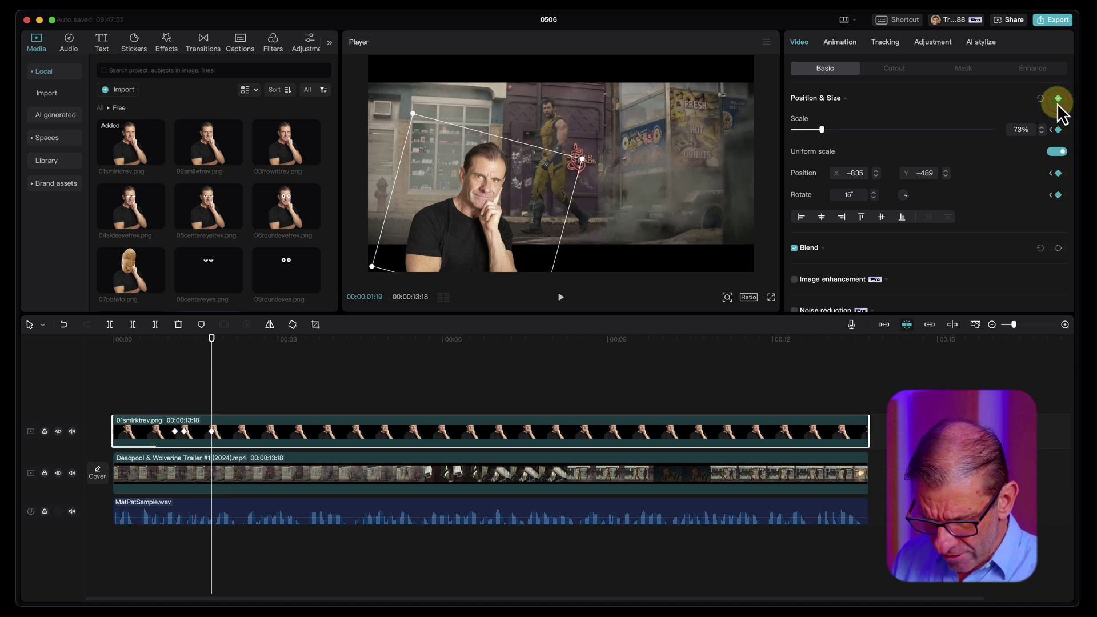
{"action": "key", "text": "Right"}
{"action": "key", "text": "Right"}
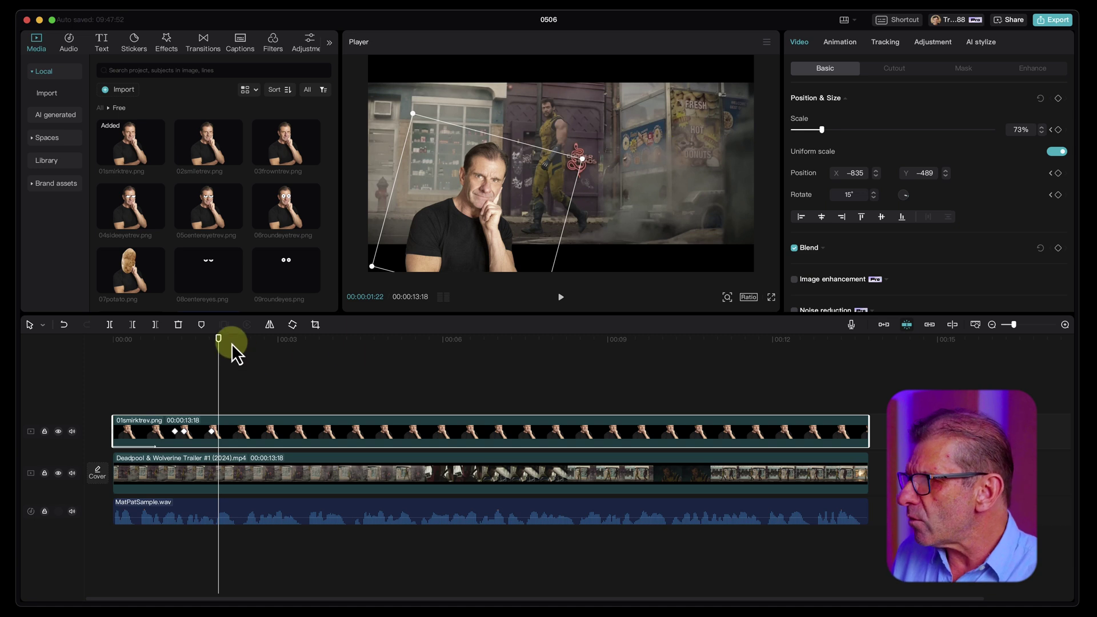
{"action": "left_click", "coordinate": [204, 338]}
{"action": "left_click_drag", "start_coordinate": [207, 345], "coordinate": [214, 366]}
{"action": "key", "text": "Right"}
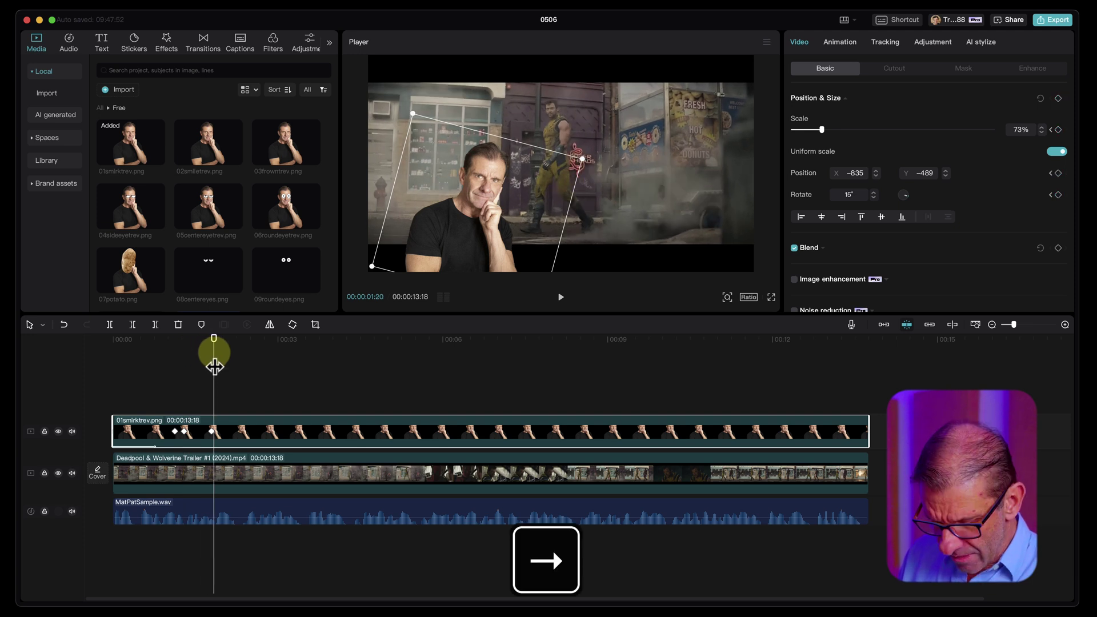
{"action": "key", "text": "Right"}
{"action": "key", "text": "Right"}
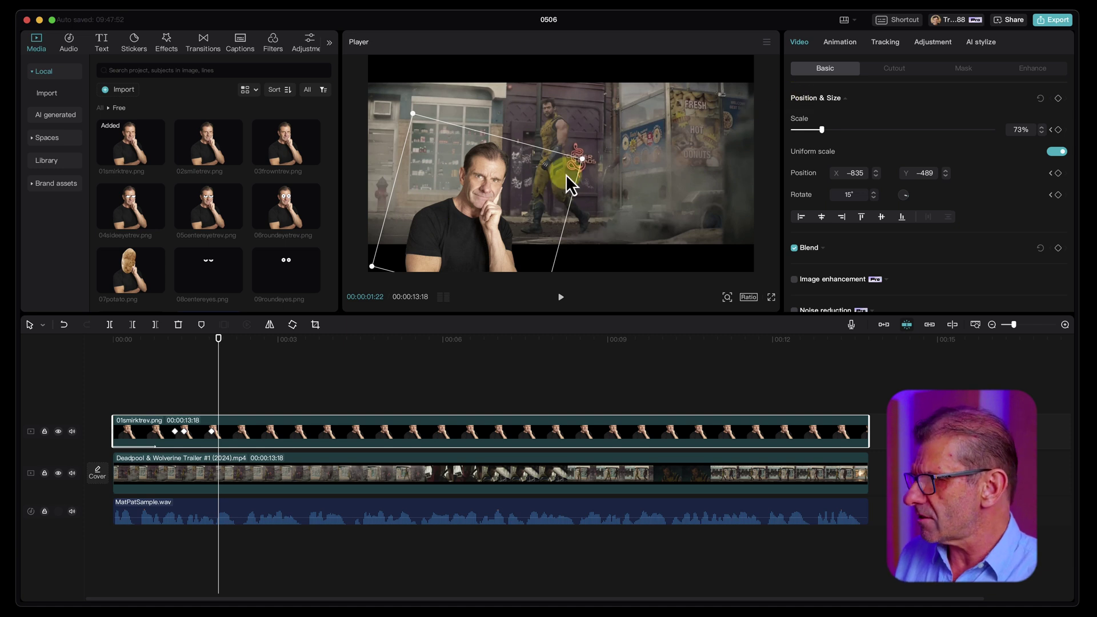
Move the cutout right to X 1258, Y −233, rotate it −16°, and enlarge to 98%.
{"action": "left_click_drag", "start_coordinate": [473, 220], "coordinate": [770, 156]}
{"action": "left_click_drag", "start_coordinate": [643, 269], "coordinate": [692, 266]}
{"action": "left_click_drag", "start_coordinate": [582, 135], "coordinate": [551, 121]}
{"action": "left_click_drag", "start_coordinate": [667, 149], "coordinate": [676, 158]}
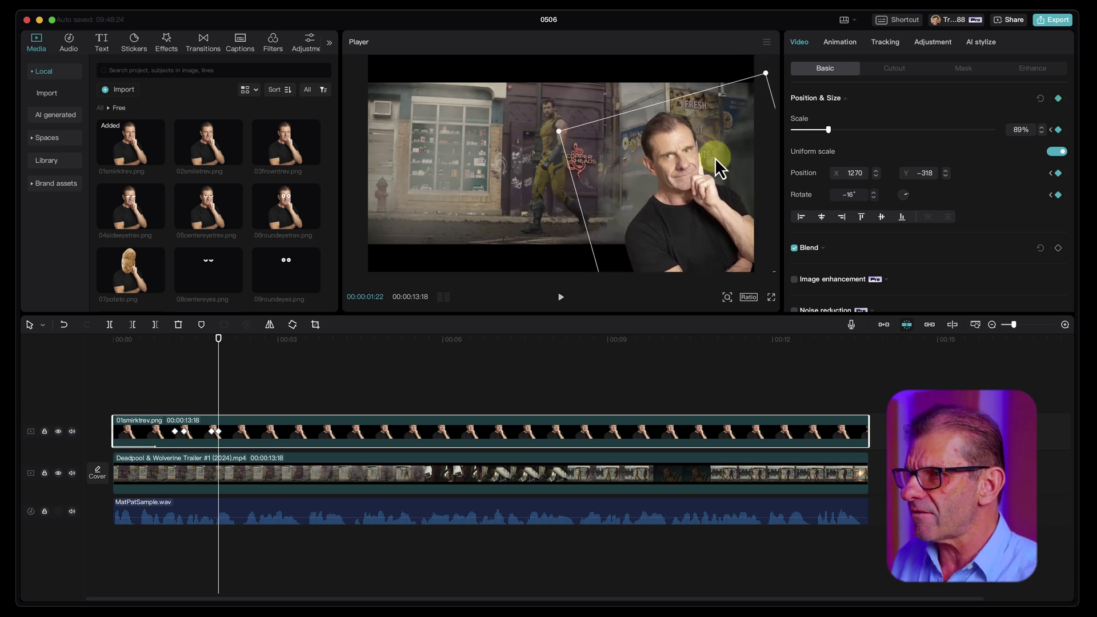
{"action": "left_click_drag", "start_coordinate": [559, 133], "coordinate": [546, 116]}
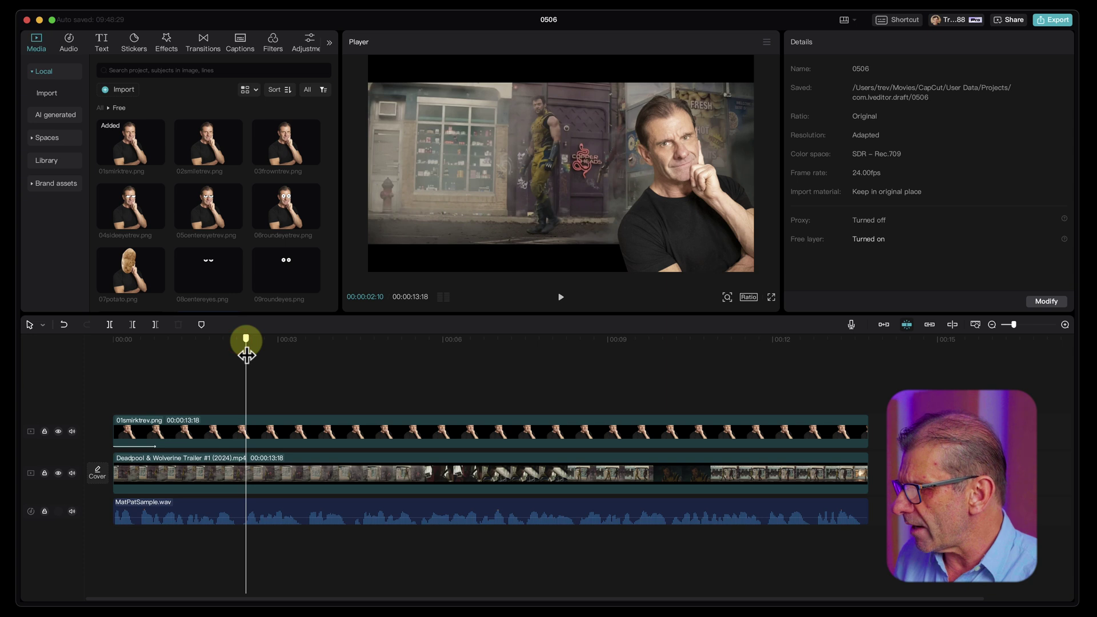
Near 00:00:02:13, enlarge the cutout to 127%, rotate to −5°, and place it at X 934, Y −244.
{"action": "left_click", "coordinate": [279, 424]}
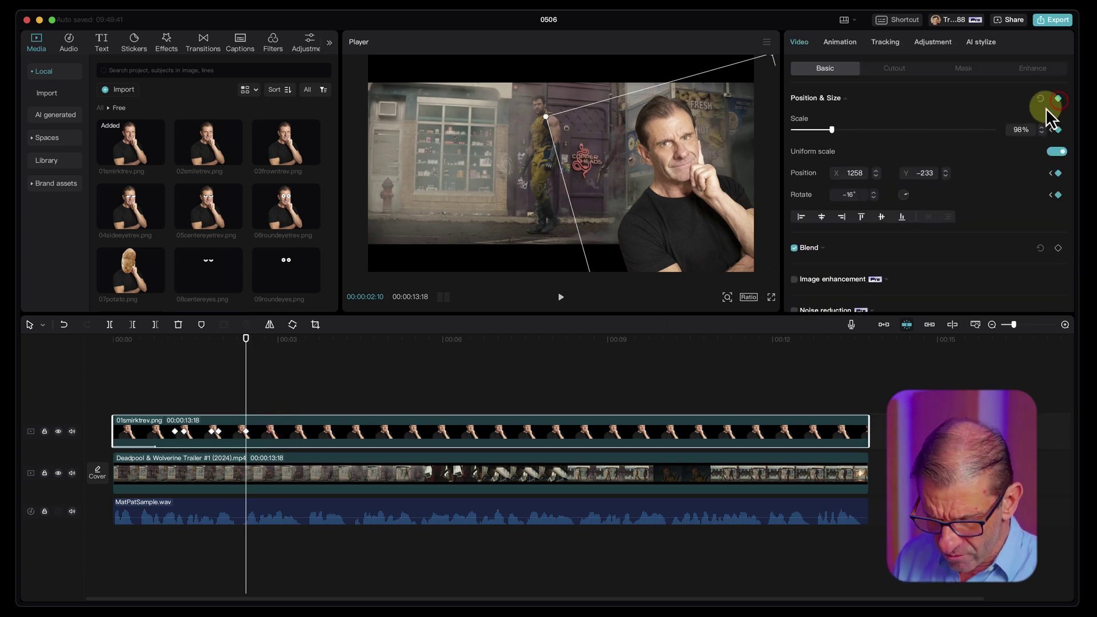
{"action": "key", "text": "Right"}
{"action": "key", "text": "Right"}
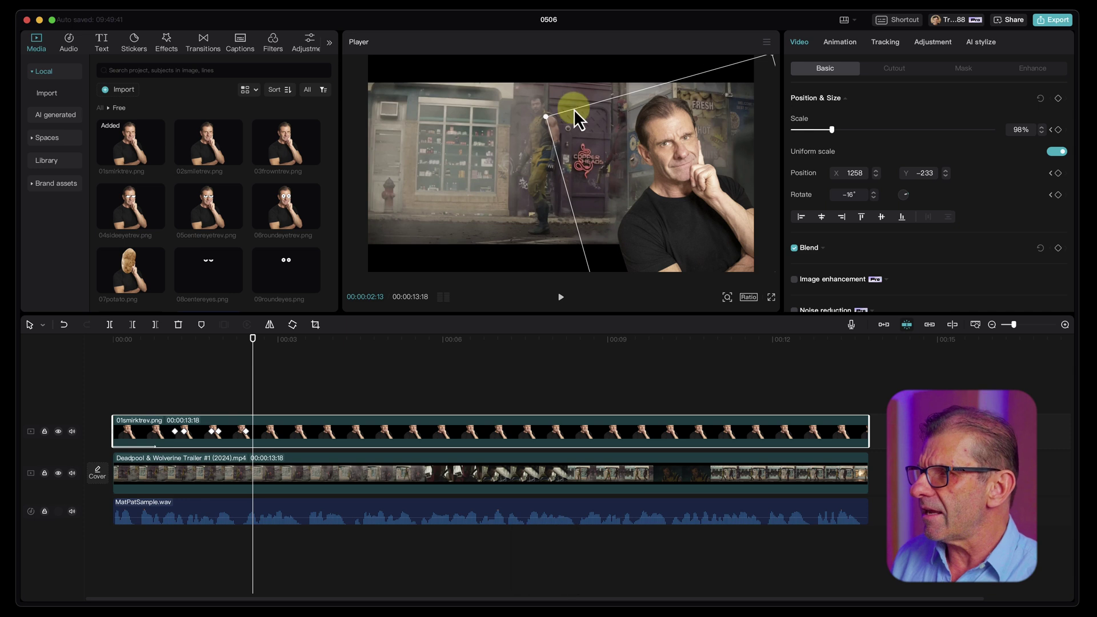
{"action": "left_click_drag", "start_coordinate": [551, 117], "coordinate": [508, 62]}
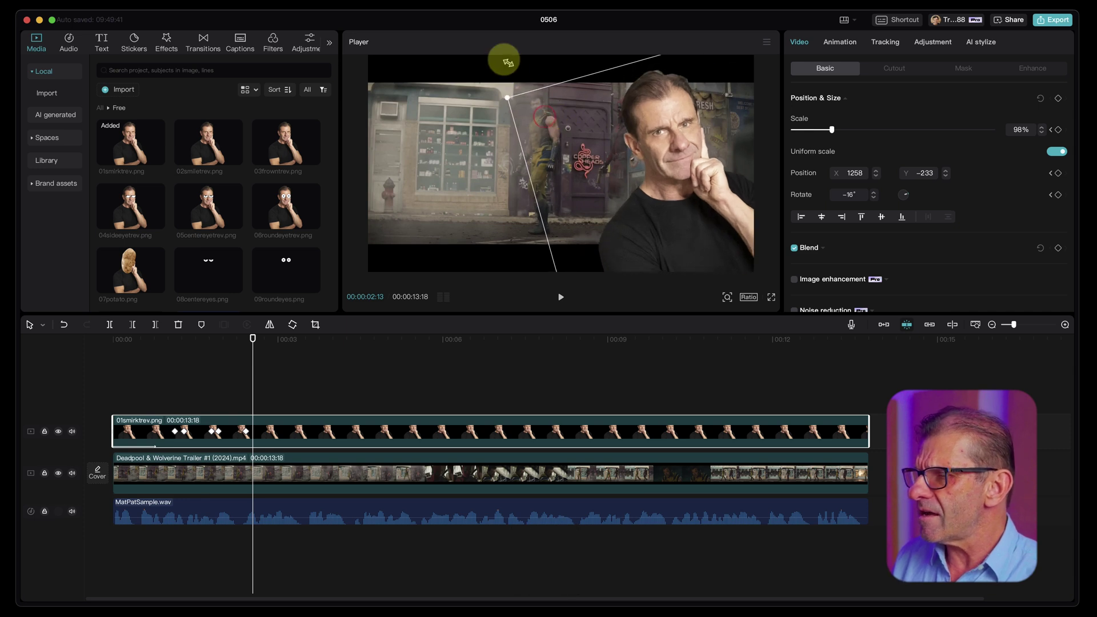
{"action": "left_click_drag", "start_coordinate": [910, 201], "coordinate": [911, 194]}
{"action": "left_click_drag", "start_coordinate": [676, 154], "coordinate": [684, 152]}
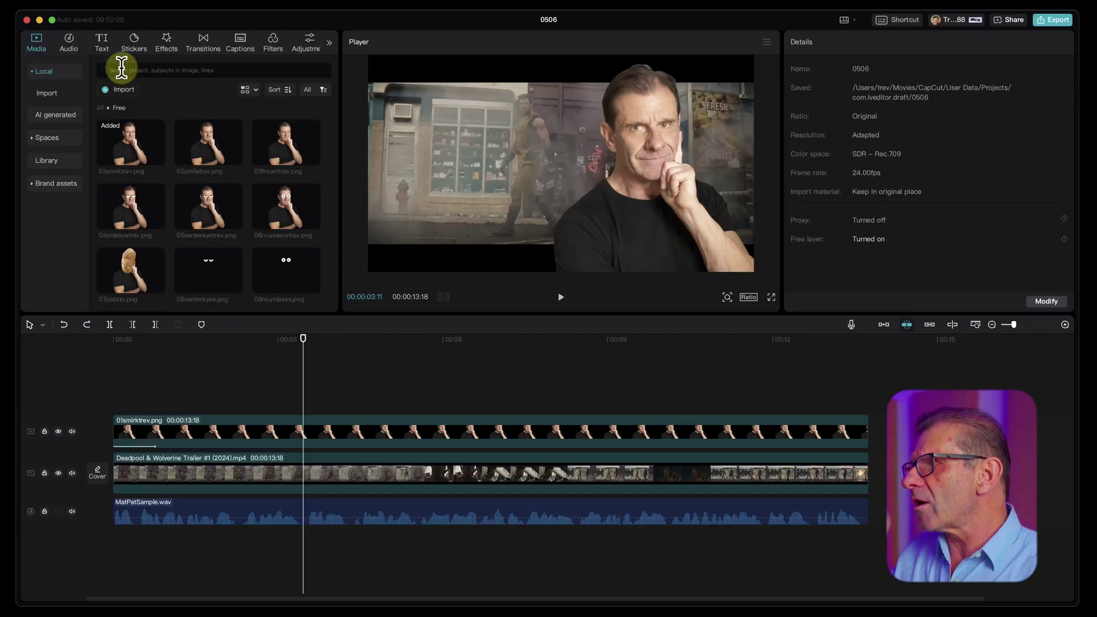
Search the effects for 'rebound' and apply Rebound Swing to the smirk clip.
{"action": "left_click", "coordinate": [165, 38]}
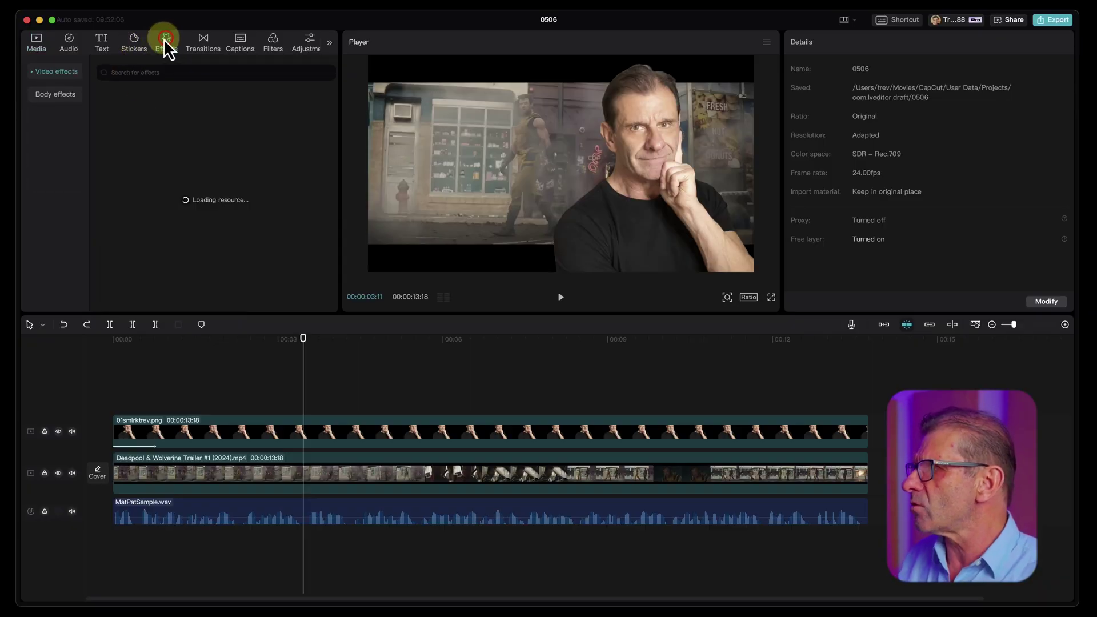
{"action": "left_click", "coordinate": [128, 73]}
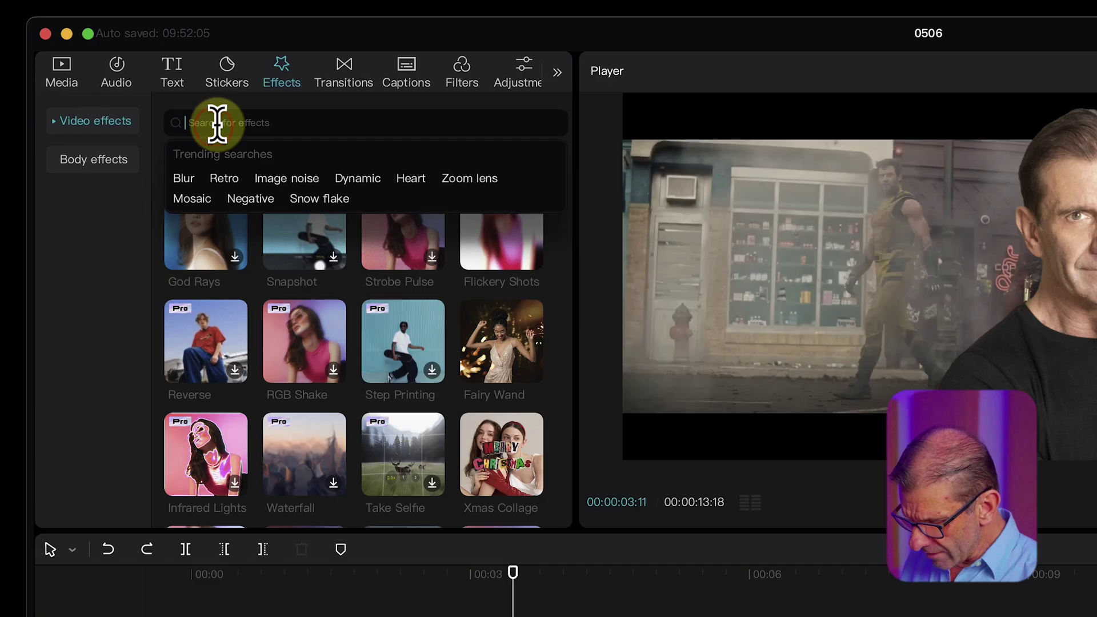
{"action": "type", "text": "re"}
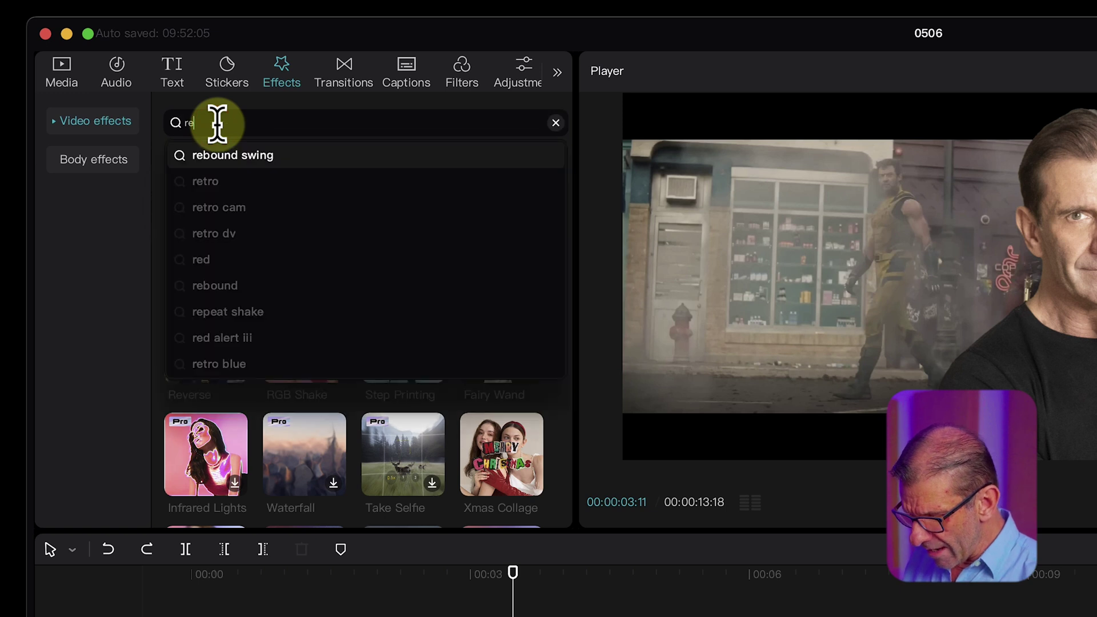
{"action": "type", "text": "bound"}
{"action": "key", "text": "Return"}
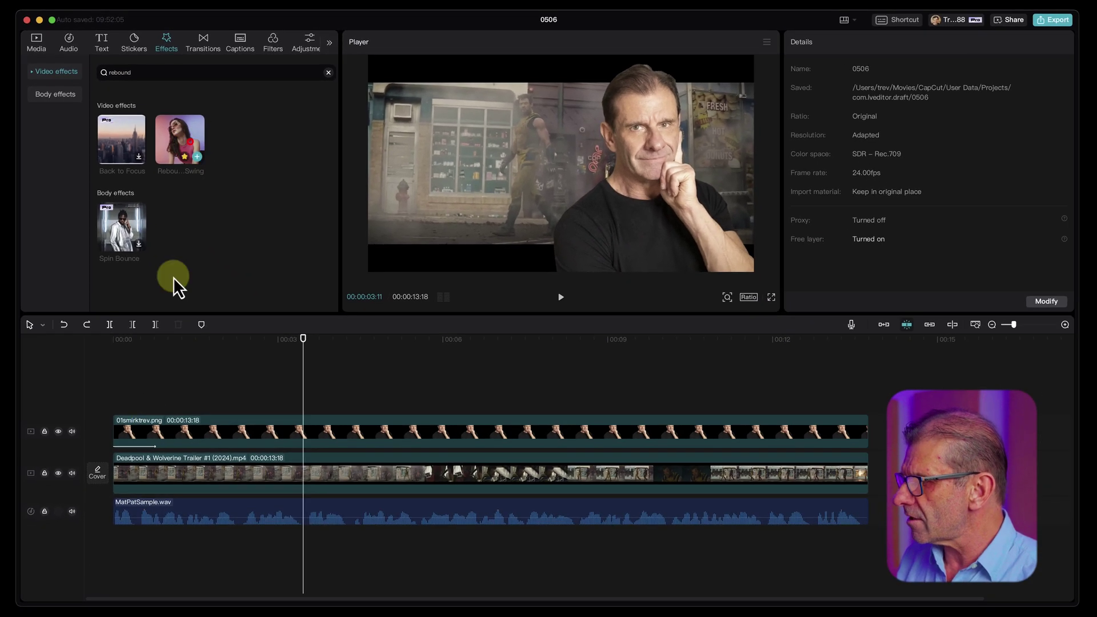
{"action": "left_click_drag", "start_coordinate": [149, 431], "coordinate": [150, 430]}
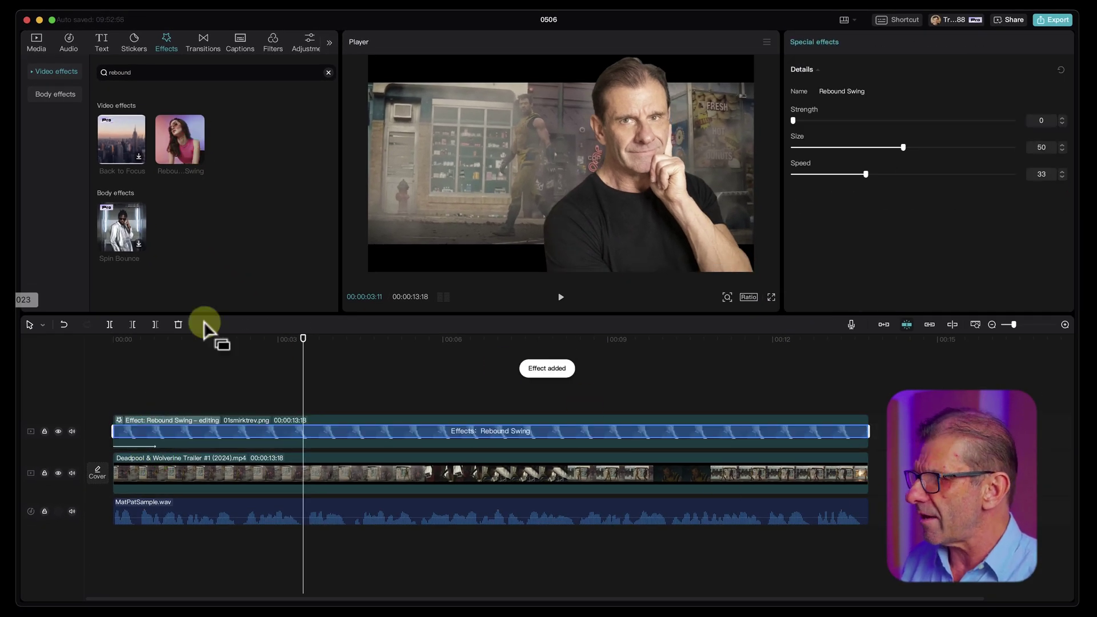
Preview the effect from the start and slow its speed to 6.
{"action": "left_click_drag", "start_coordinate": [287, 334], "coordinate": [113, 339]}
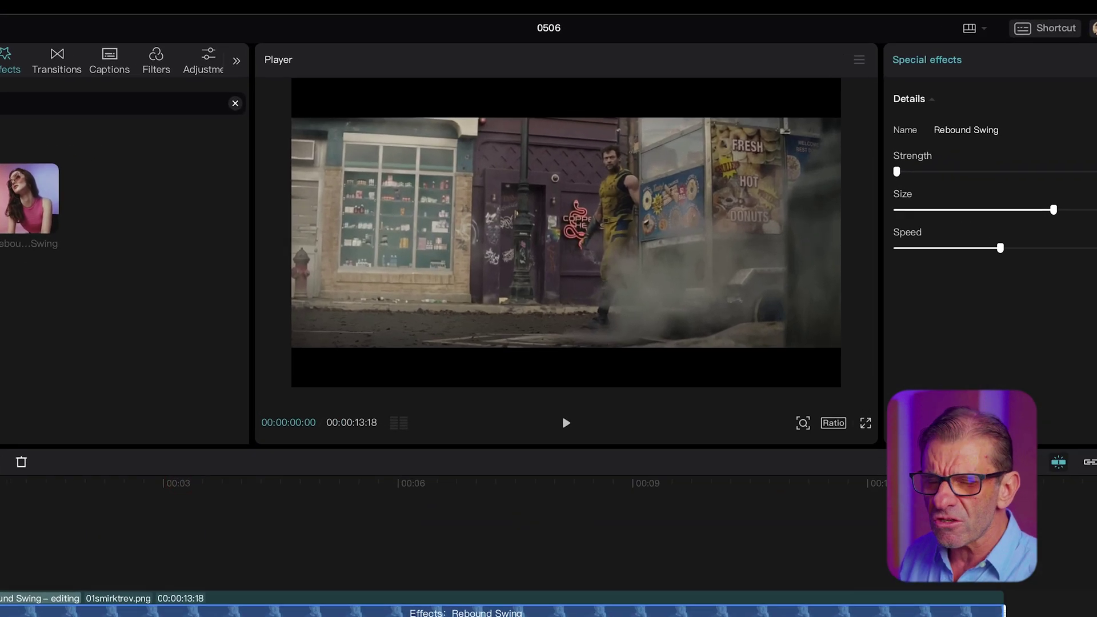
{"action": "key", "text": "space"}
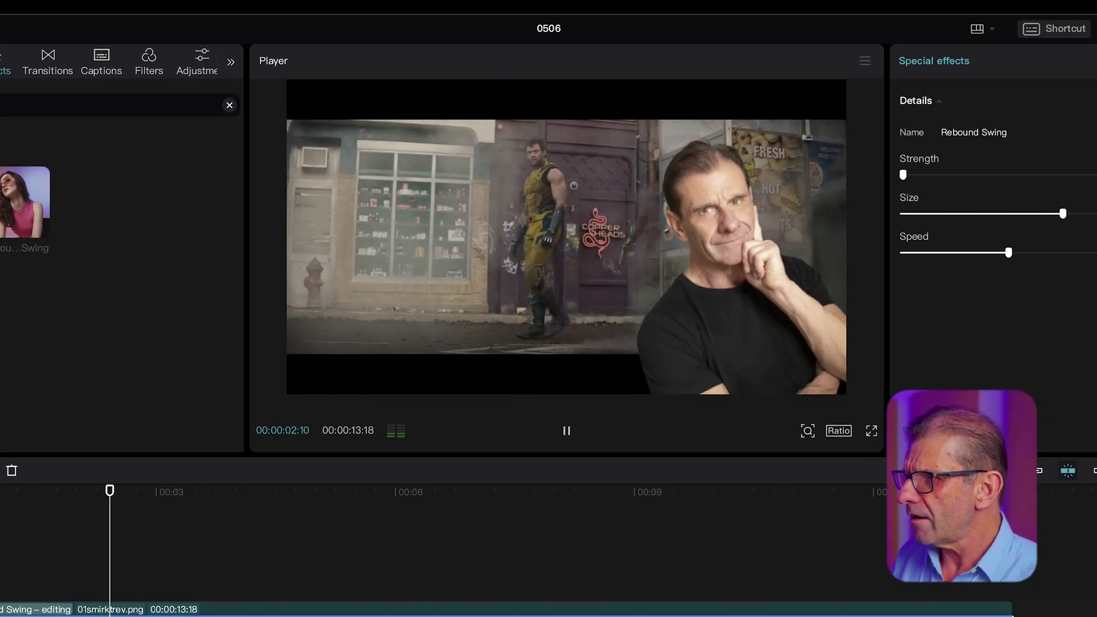
{"action": "key", "text": "space"}
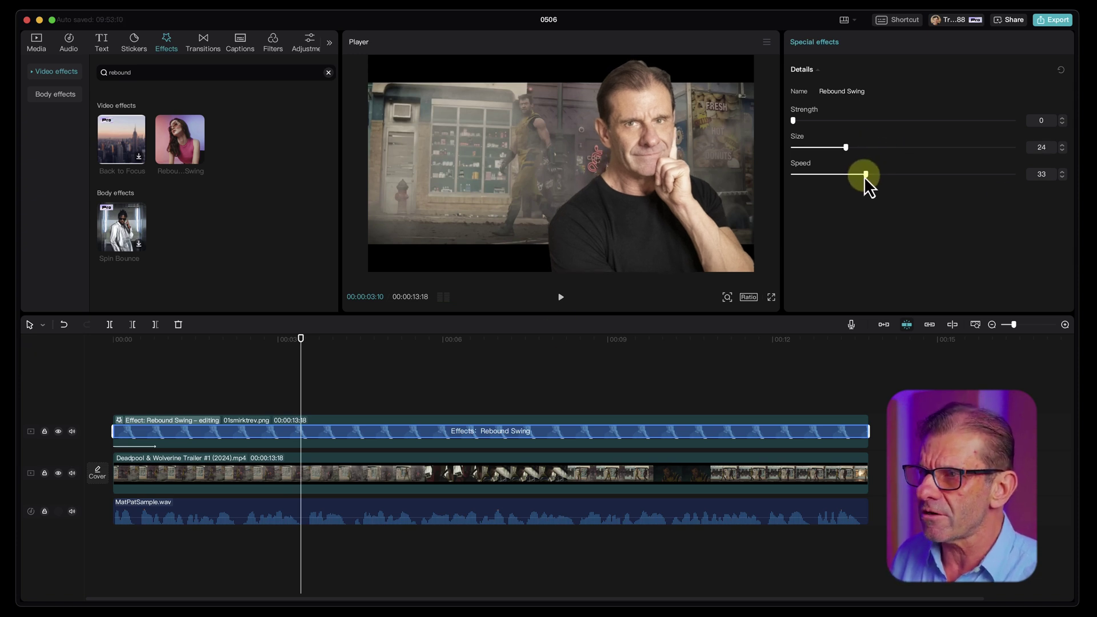
{"action": "left_click_drag", "start_coordinate": [864, 176], "coordinate": [805, 173]}
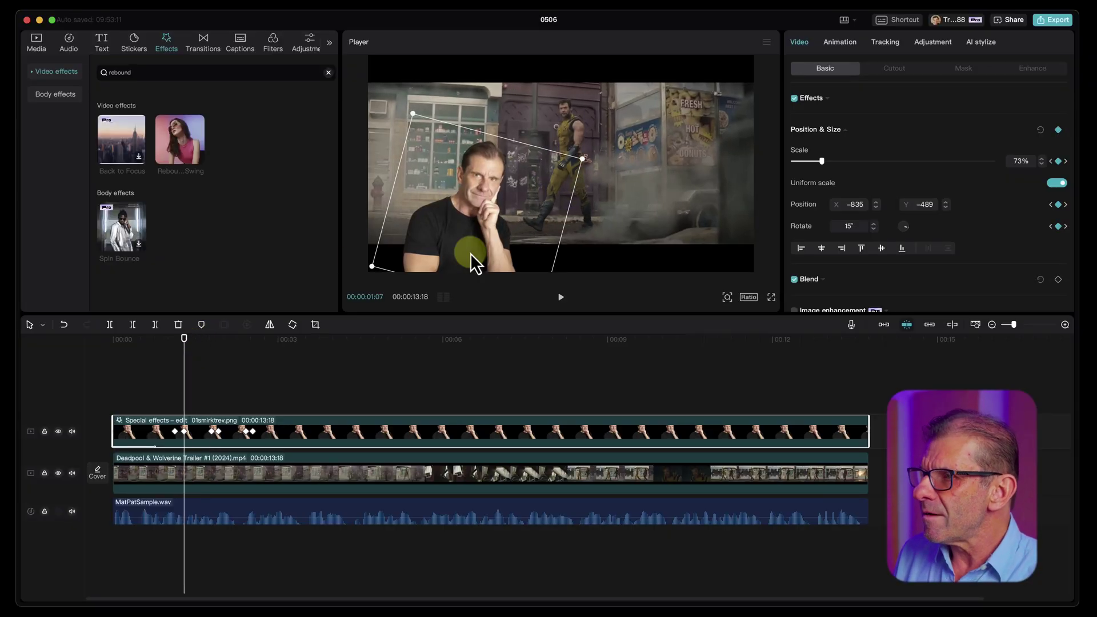
Scrub to just before one second and preview 02smiletrev.png in Media.
{"action": "mouse_move", "coordinate": [184, 339]}
{"action": "left_mouse_down"}
{"action": "mouse_move", "coordinate": [155, 342]}
{"action": "mouse_move", "coordinate": [194, 355]}
{"action": "mouse_move", "coordinate": [185, 359]}
{"action": "left_mouse_up"}
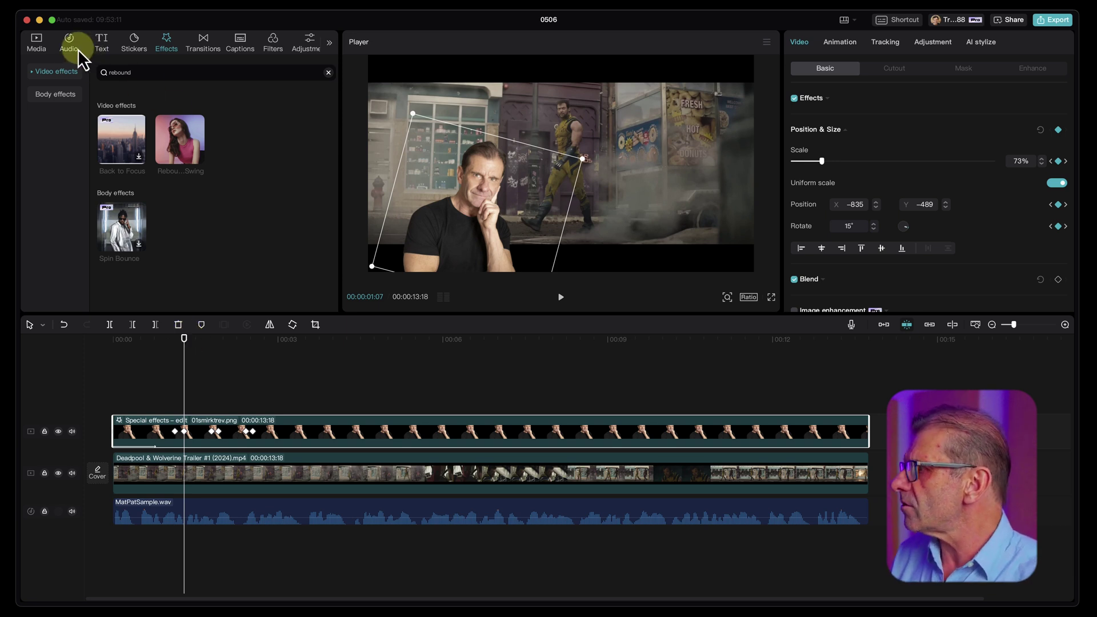
{"action": "left_click", "coordinate": [35, 43]}
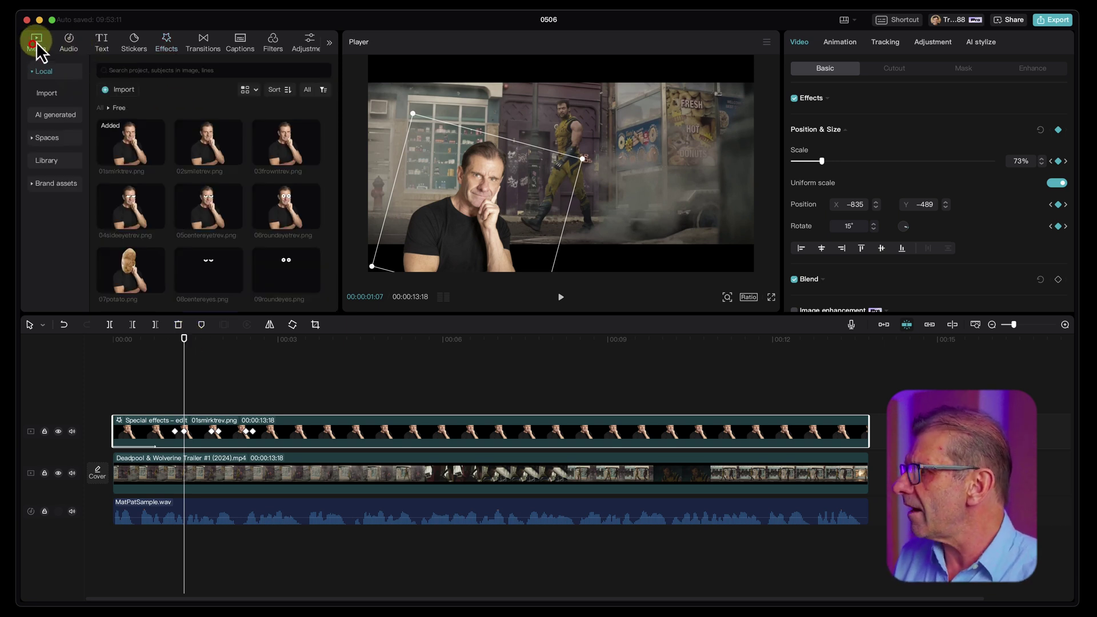
{"action": "left_click", "coordinate": [201, 153]}
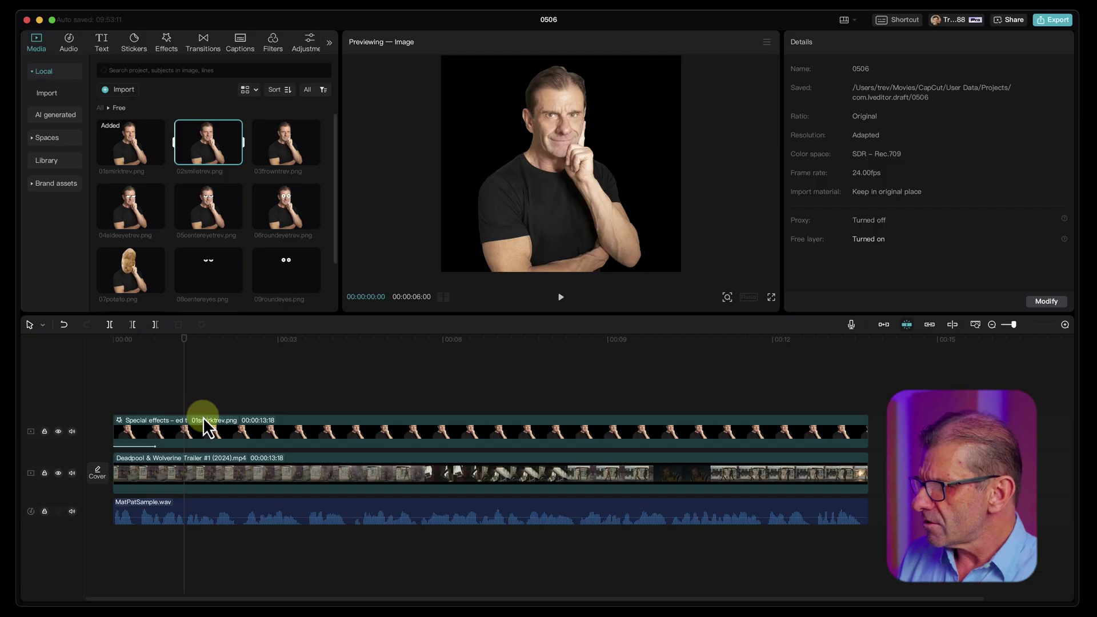
Split the smirk clip and replace its second part with 02smiletrev.png, then play from the start.
{"action": "left_click", "coordinate": [209, 426]}
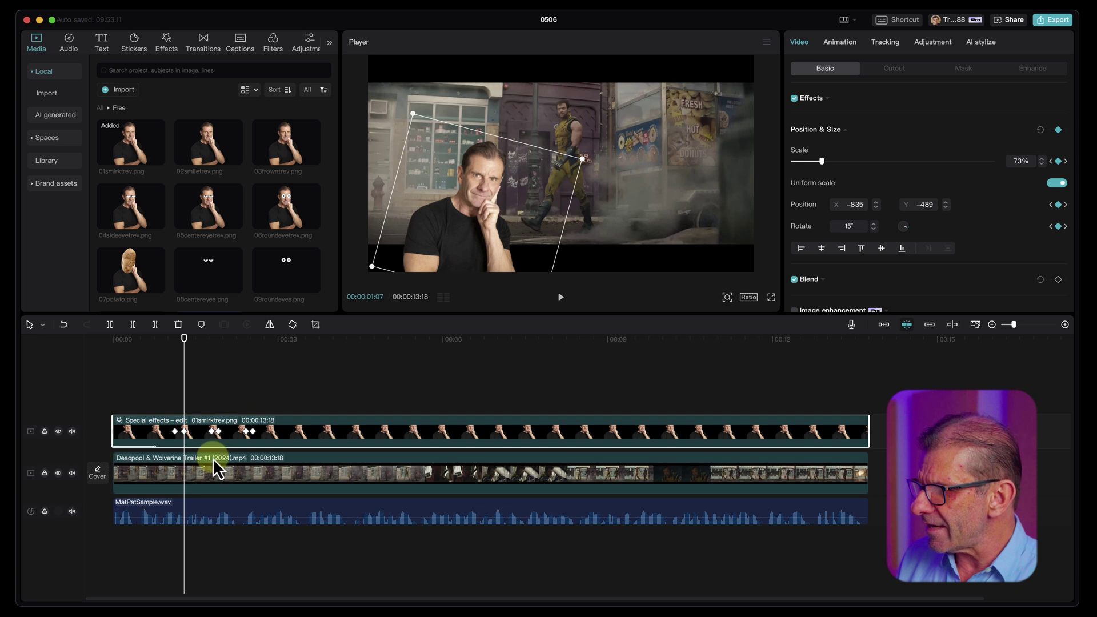
{"action": "key", "text": "super+b"}
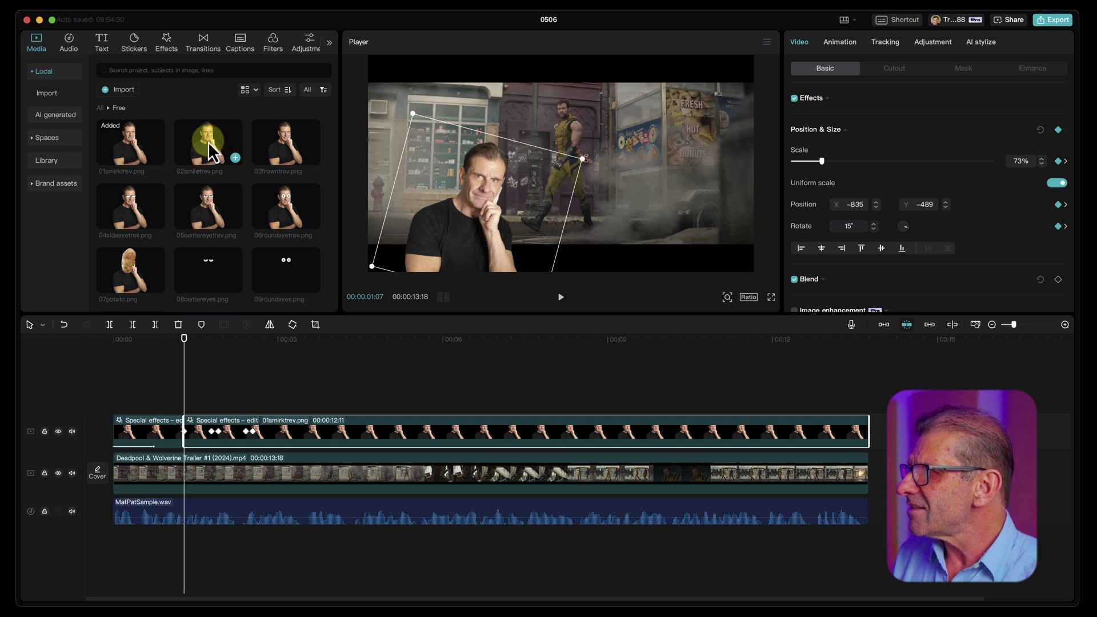
{"action": "left_click_drag", "start_coordinate": [206, 159], "coordinate": [302, 375]}
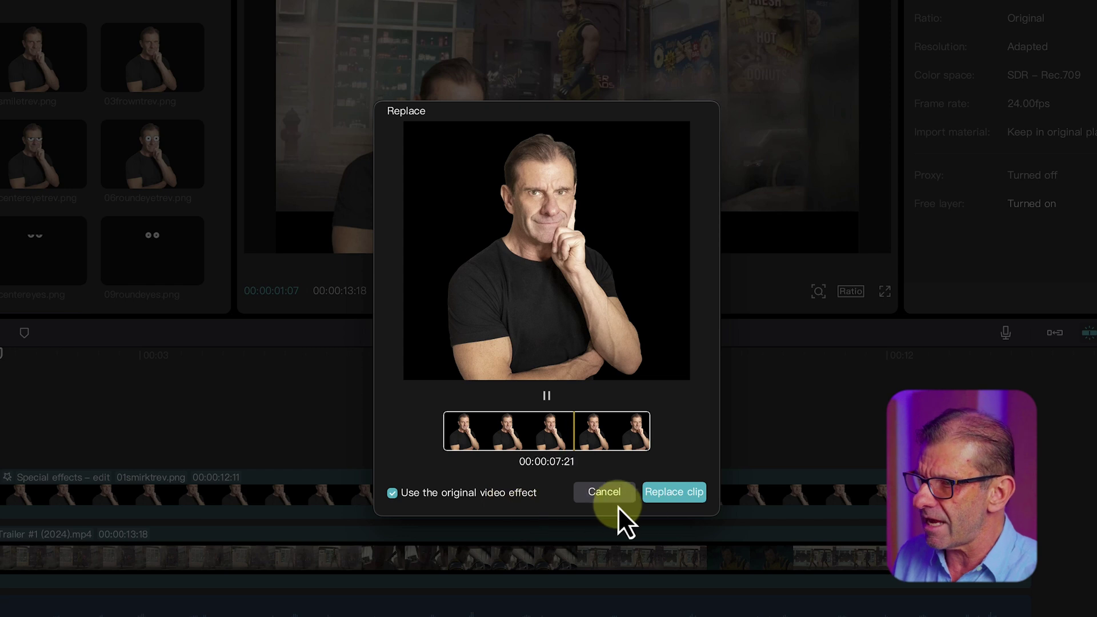
{"action": "left_click", "coordinate": [664, 495]}
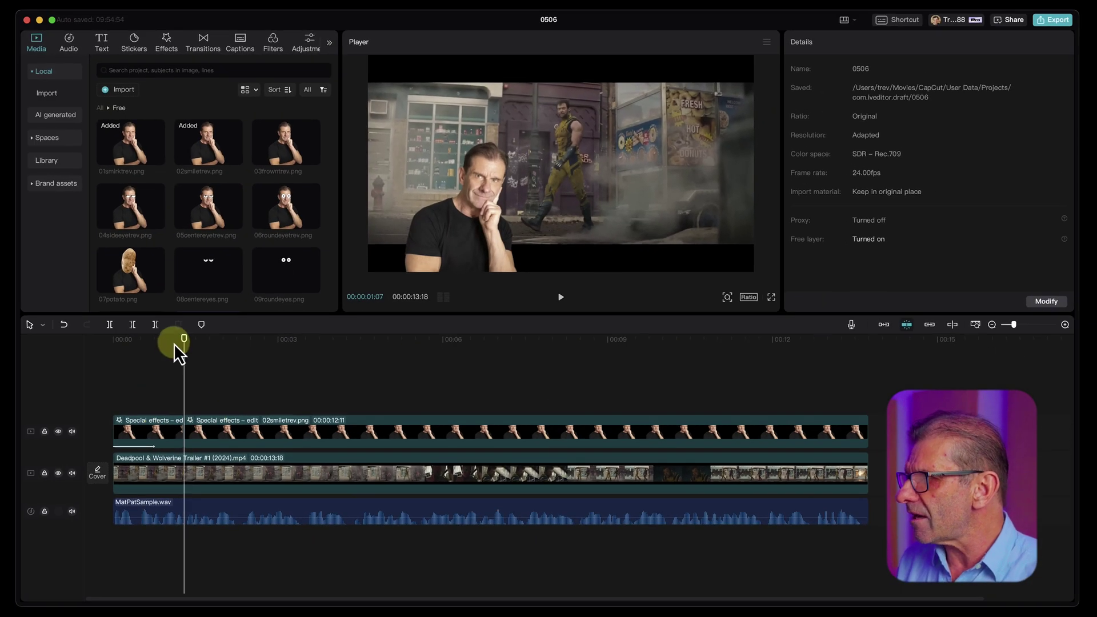
{"action": "left_click_drag", "start_coordinate": [173, 341], "coordinate": [113, 348]}
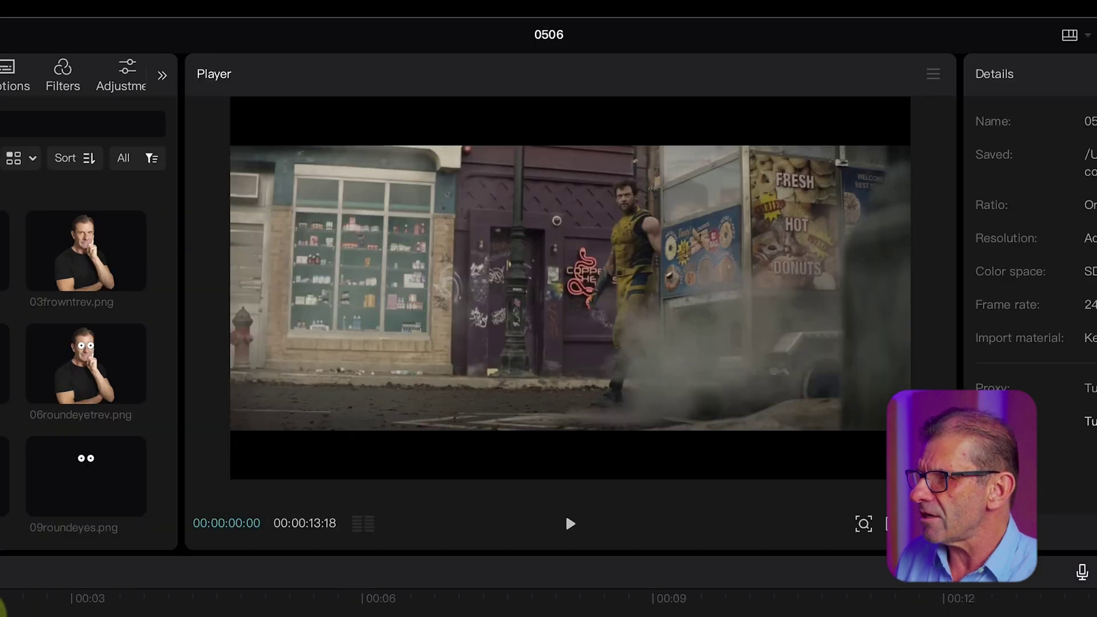
{"action": "key", "text": "space"}
Split the 02smiletrev cutout clip at 1:22.
{"action": "left_click", "coordinate": [0, 616]}
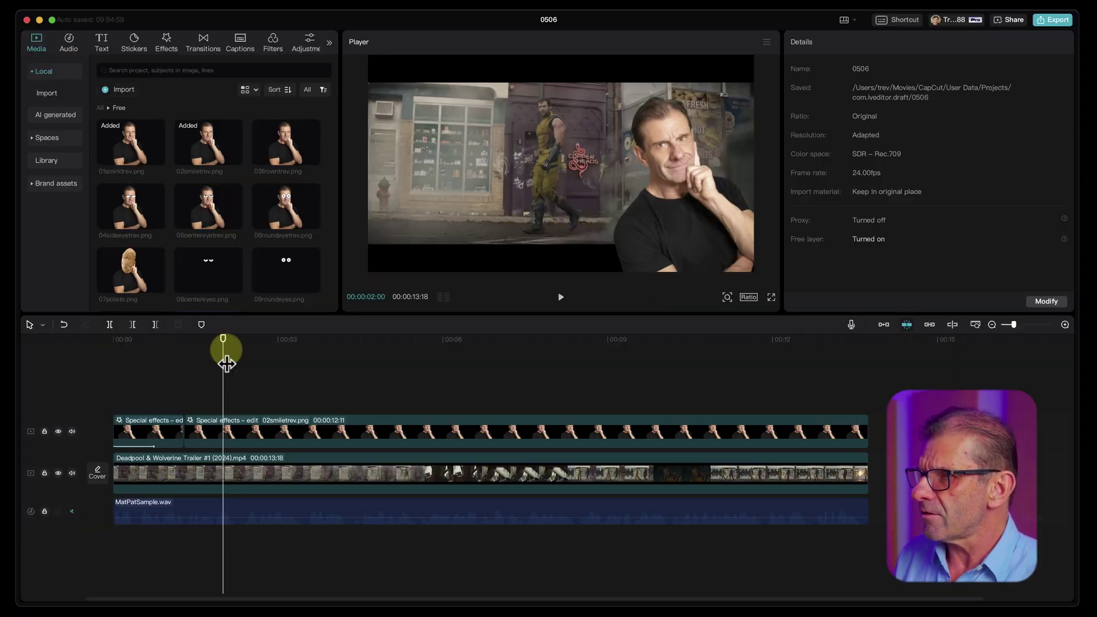
{"action": "left_click_drag", "start_coordinate": [252, 348], "coordinate": [361, 341]}
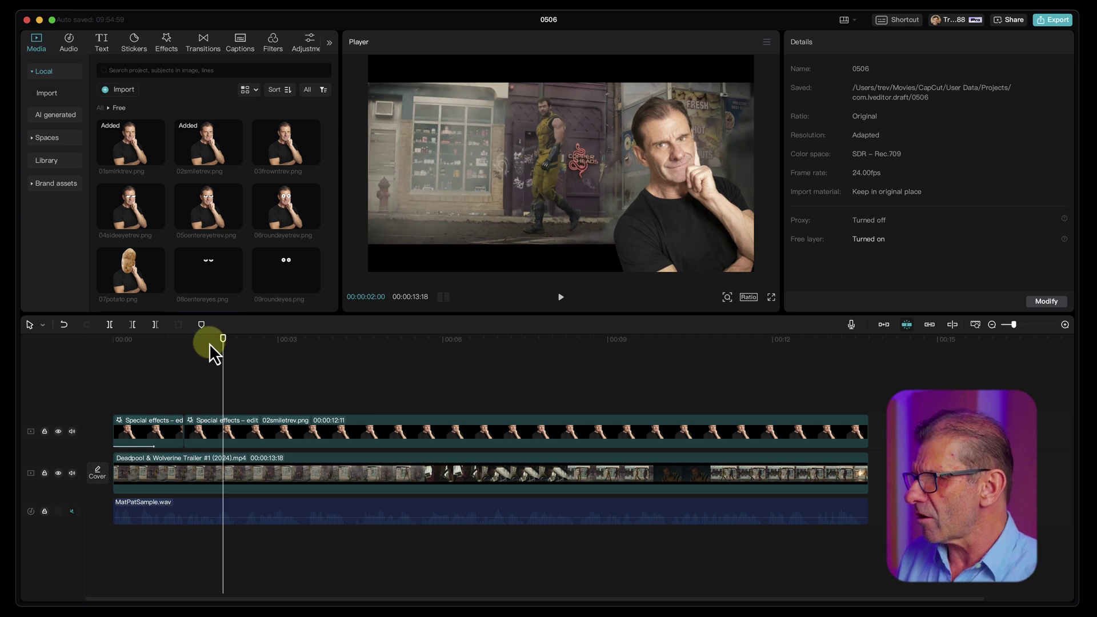
{"action": "left_click", "coordinate": [229, 428]}
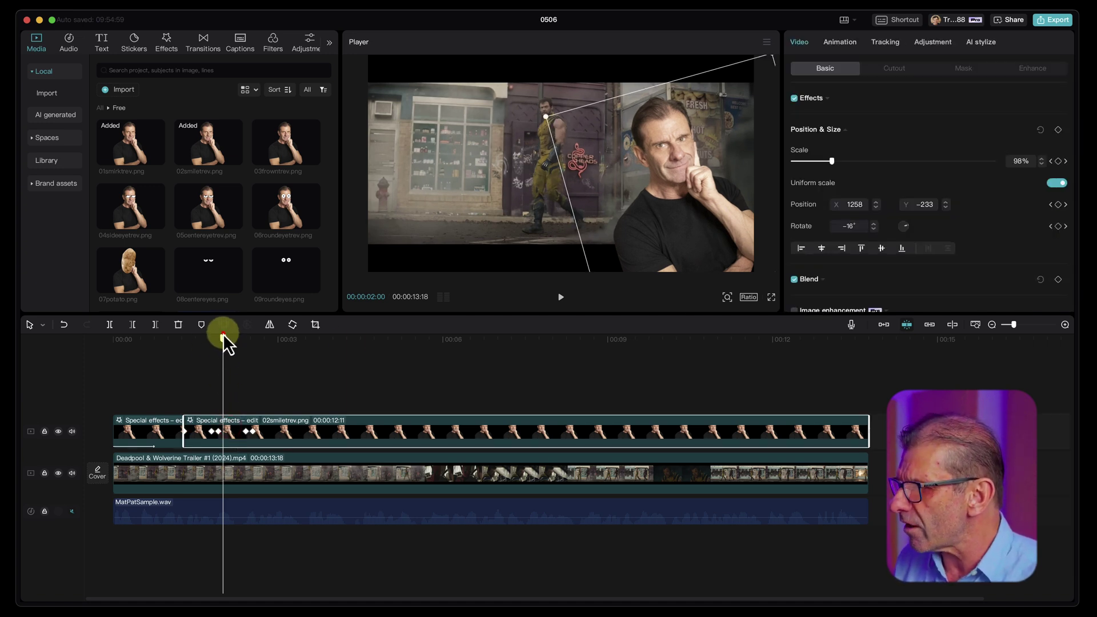
{"action": "left_click_drag", "start_coordinate": [225, 341], "coordinate": [216, 353]}
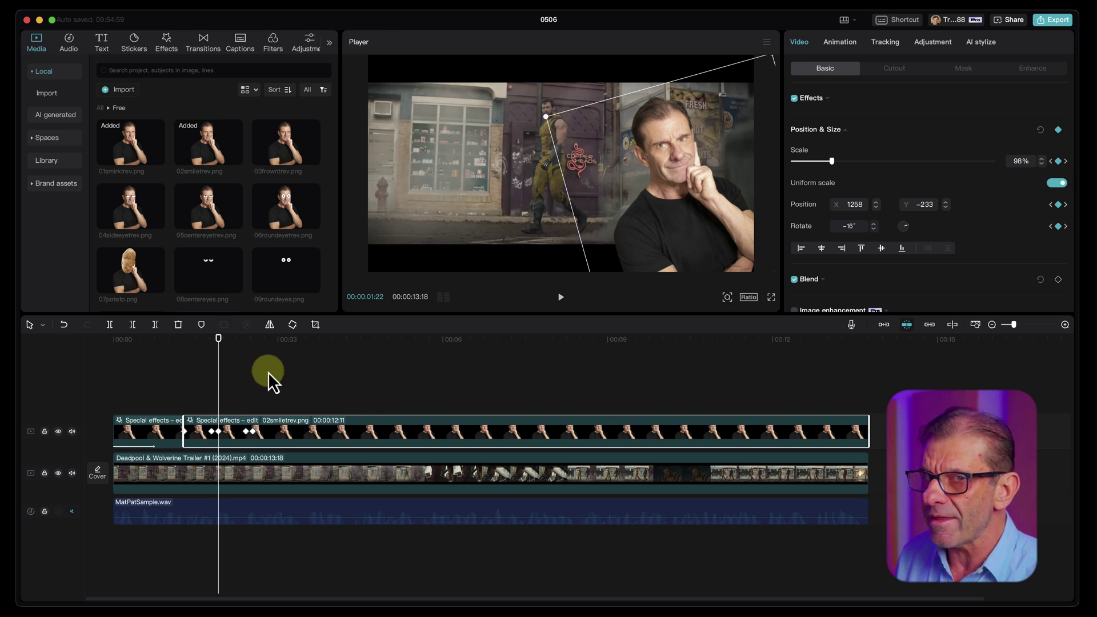
{"action": "key", "text": "super+b"}
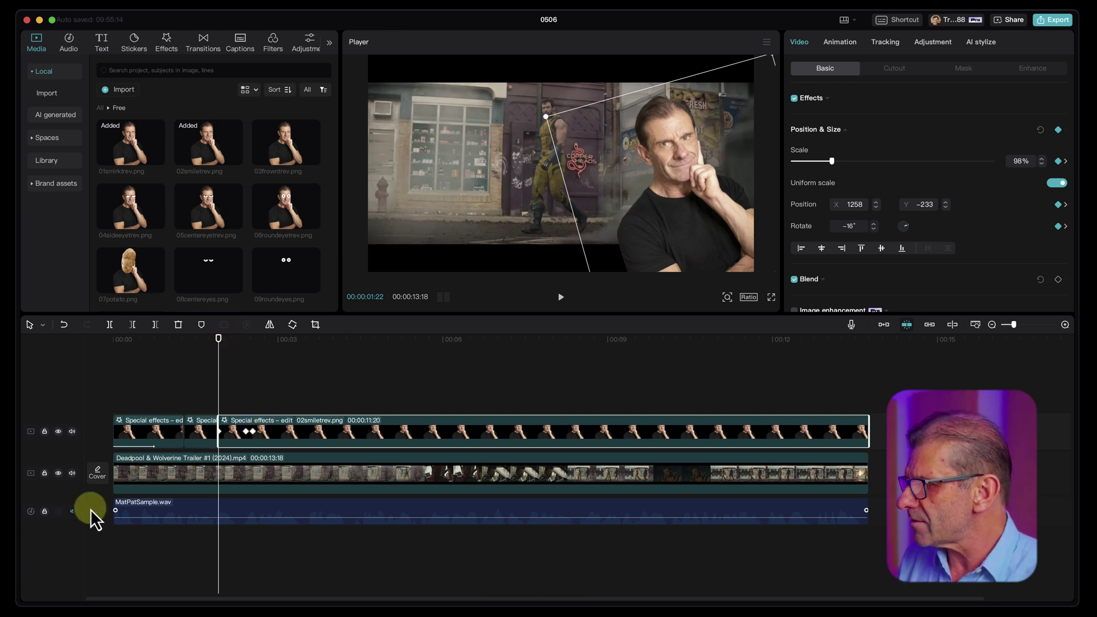
Unmute the voiceover track and replace the later smiling section with 04sideeyetrev.png.
{"action": "left_click", "coordinate": [71, 513]}
{"action": "left_click", "coordinate": [178, 338]}
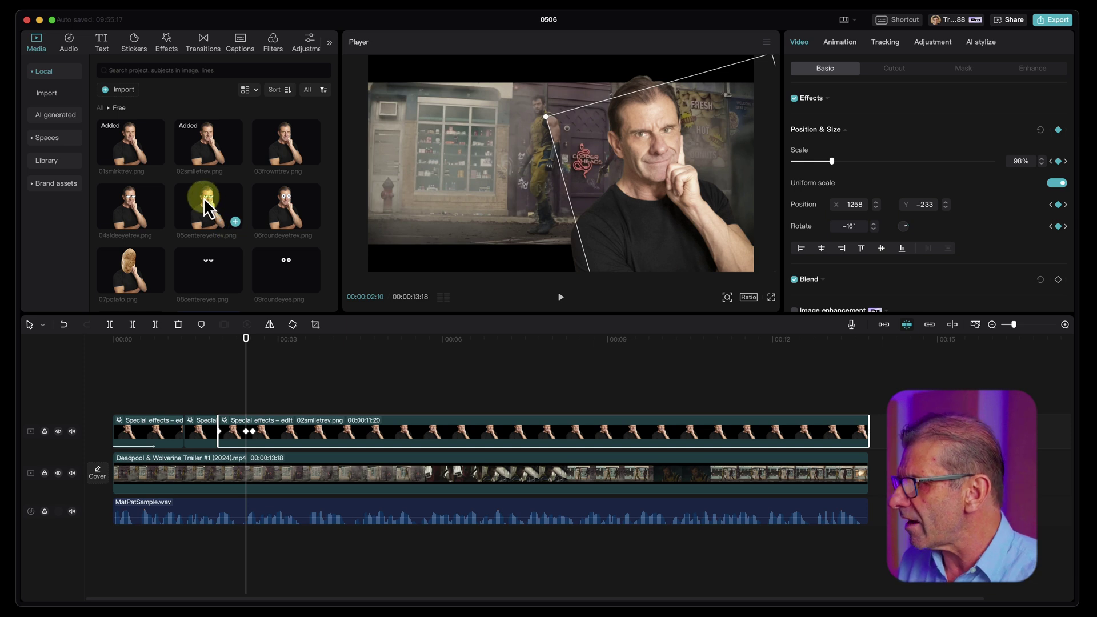
{"action": "left_click_drag", "start_coordinate": [130, 209], "coordinate": [261, 430]}
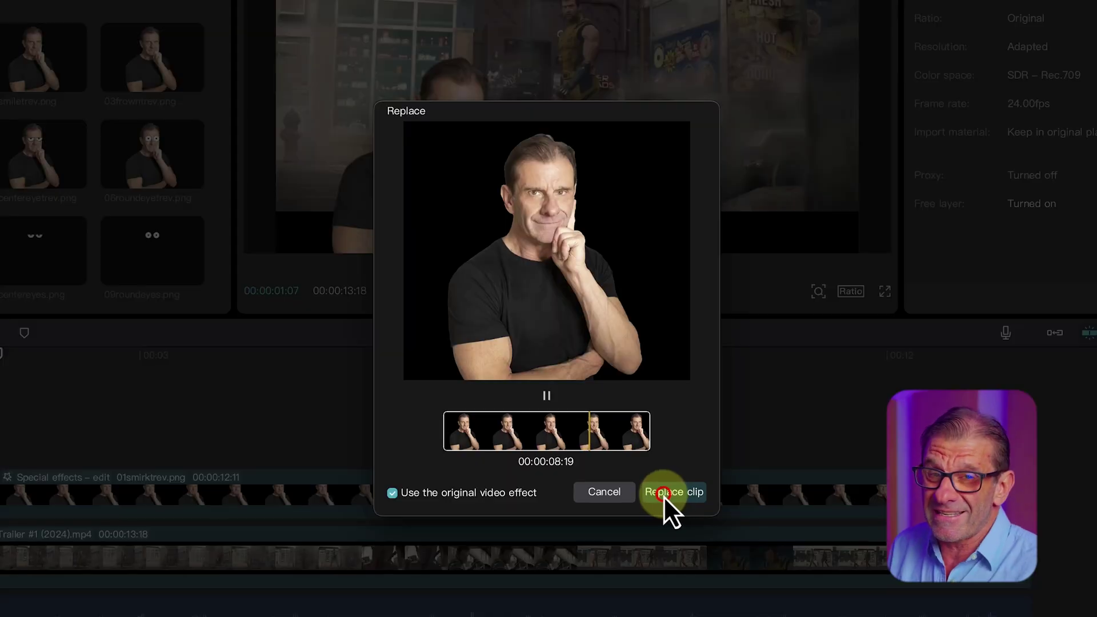
{"action": "left_click", "coordinate": [663, 493]}
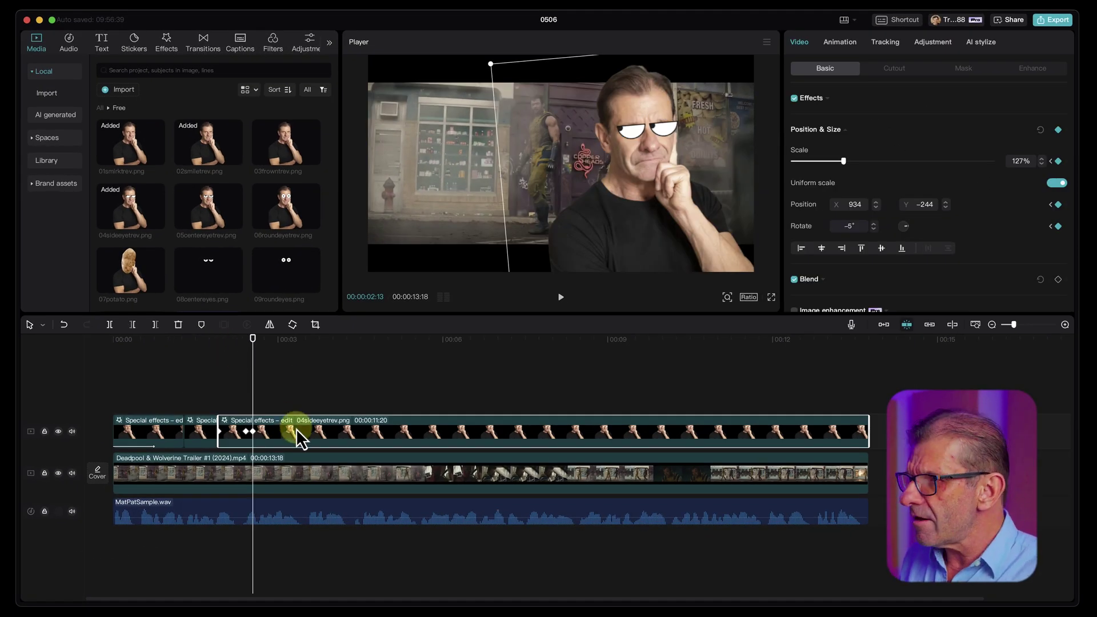
Split the side-eye clip at 2:13, replace its later part with 06roundeyetrev.png, and replay from the start.
{"action": "key", "text": "super+b"}
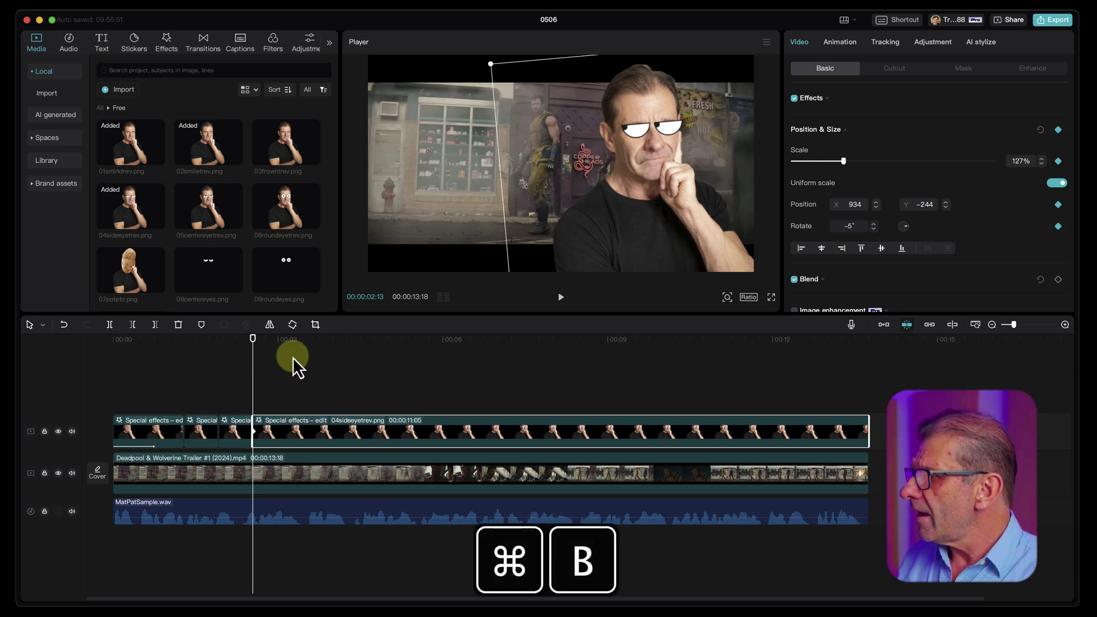
{"action": "left_click_drag", "start_coordinate": [283, 196], "coordinate": [276, 346]}
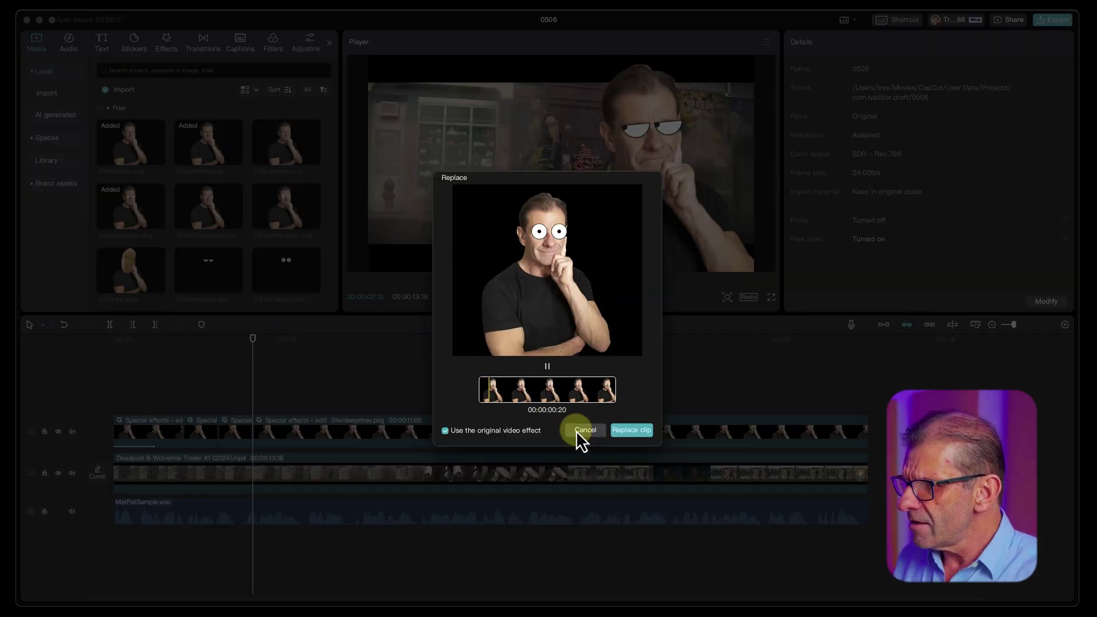
{"action": "left_click", "coordinate": [631, 430]}
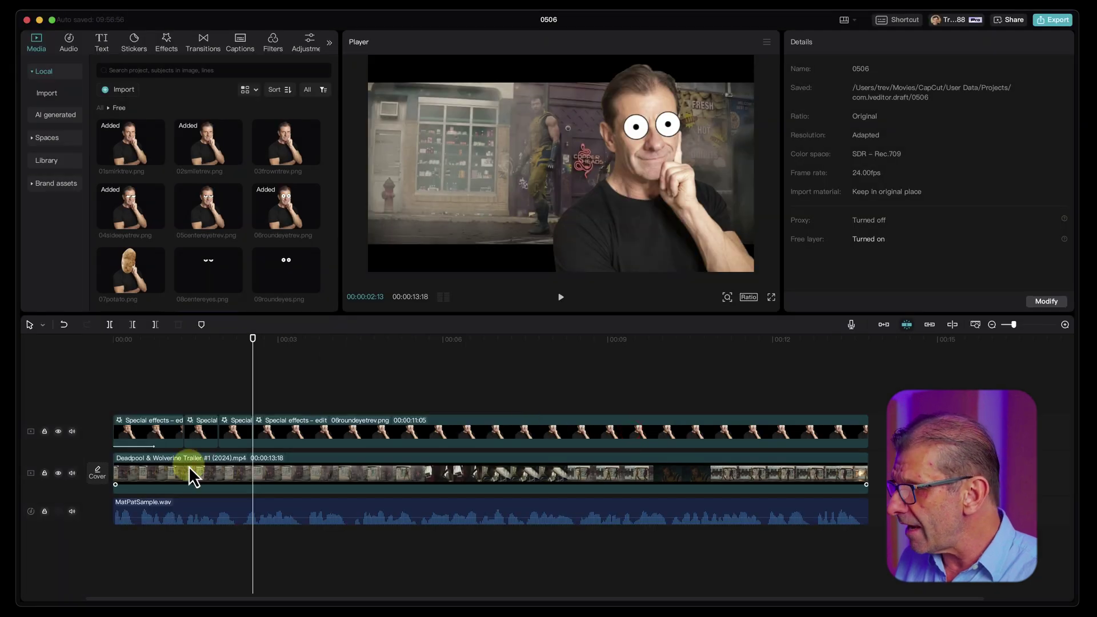
{"action": "left_click_drag", "start_coordinate": [253, 345], "coordinate": [26, 348]}
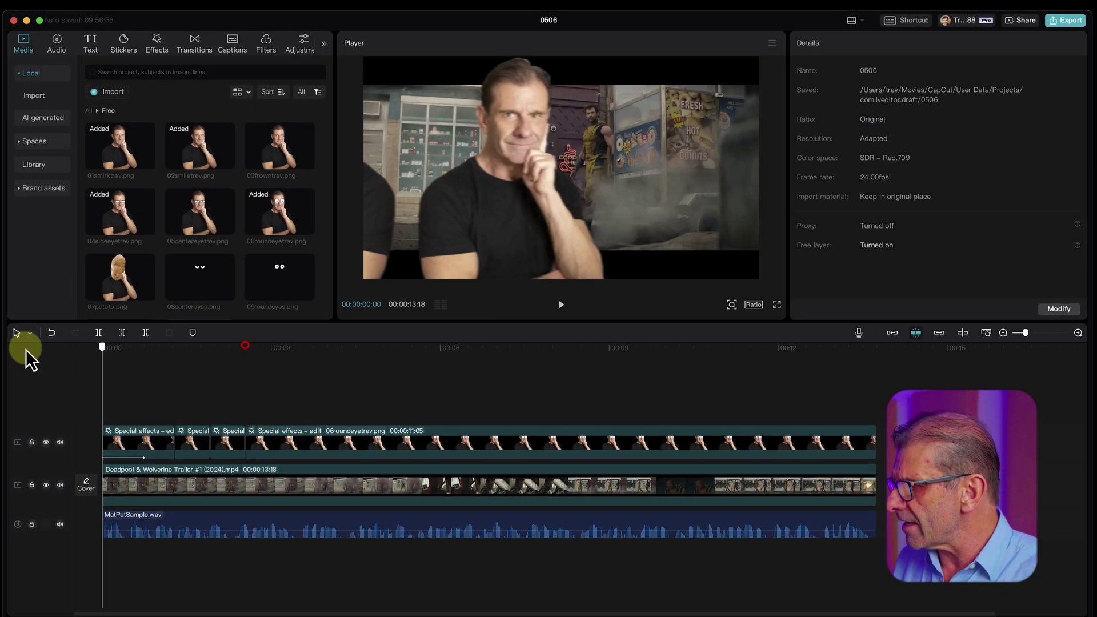
{"action": "key", "text": "space"}
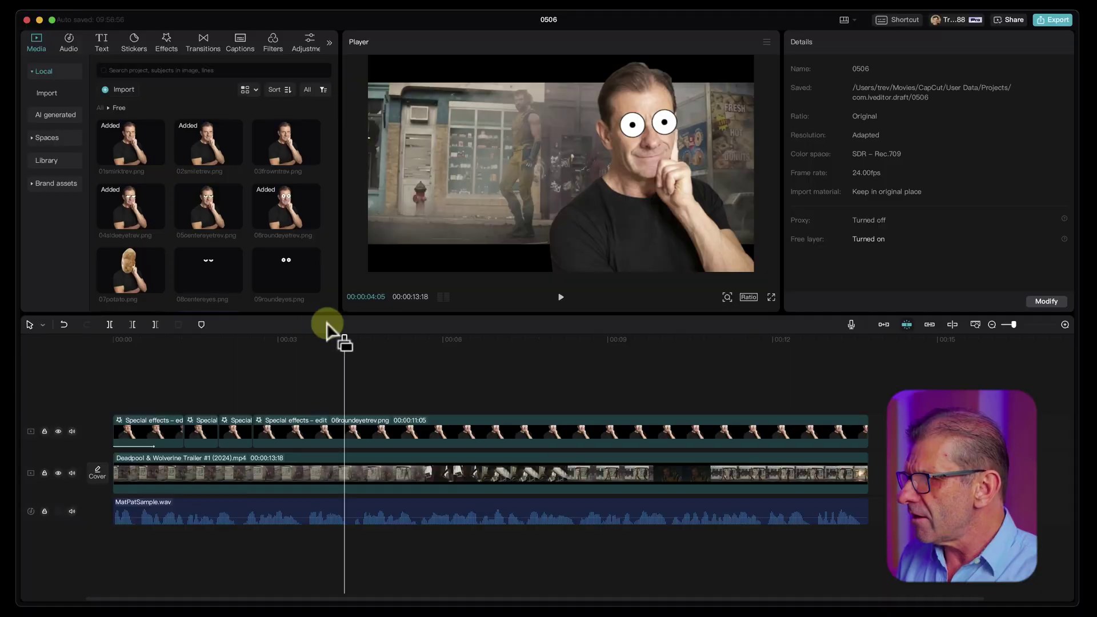
Split the round-eyed clip at 5:09 and trim the later part's start, leaving a roughly three-second gap.
{"action": "left_click_drag", "start_coordinate": [357, 337], "coordinate": [407, 360]}
{"action": "key", "text": "Left"}
{"action": "key", "text": "Left"}
{"action": "key", "text": "Right"}
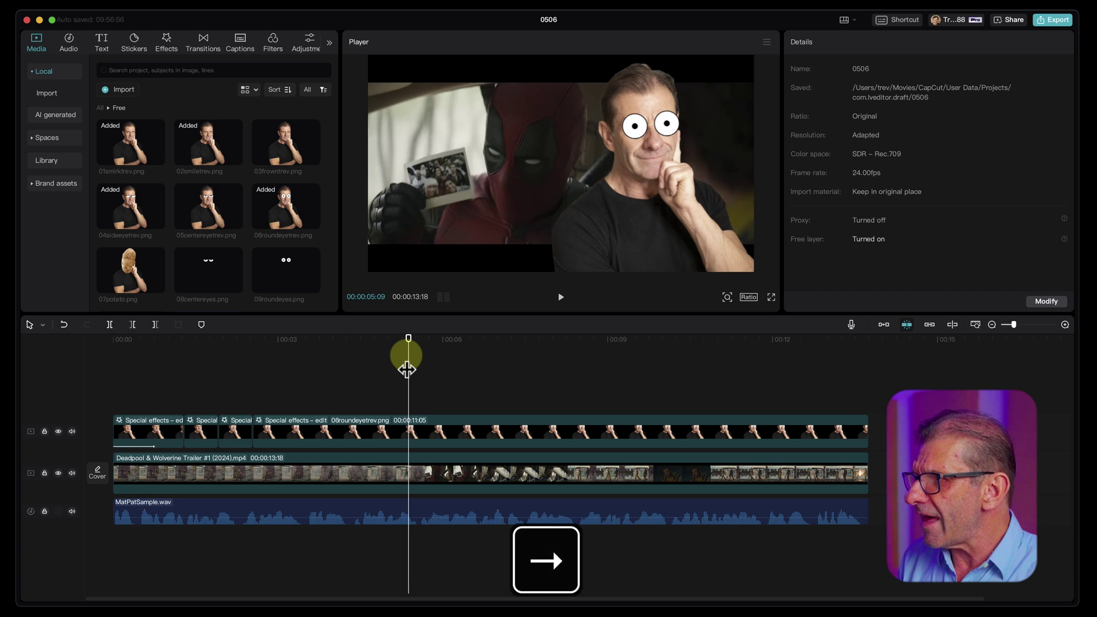
{"action": "left_click", "coordinate": [429, 429]}
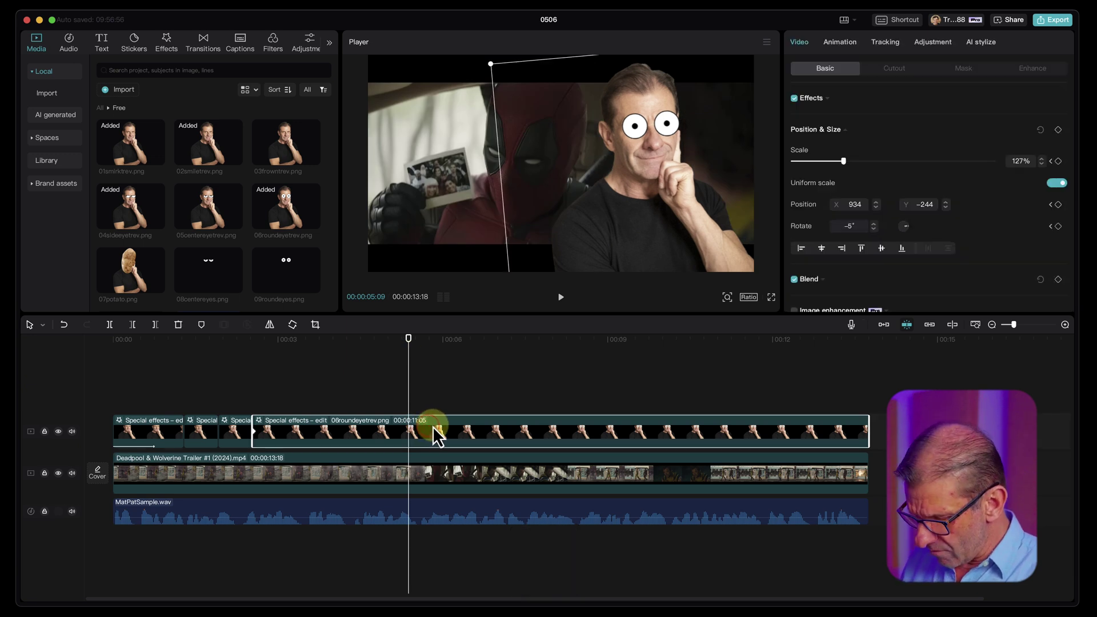
{"action": "key", "text": "super+b"}
{"action": "left_click_drag", "start_coordinate": [410, 432], "coordinate": [576, 430]}
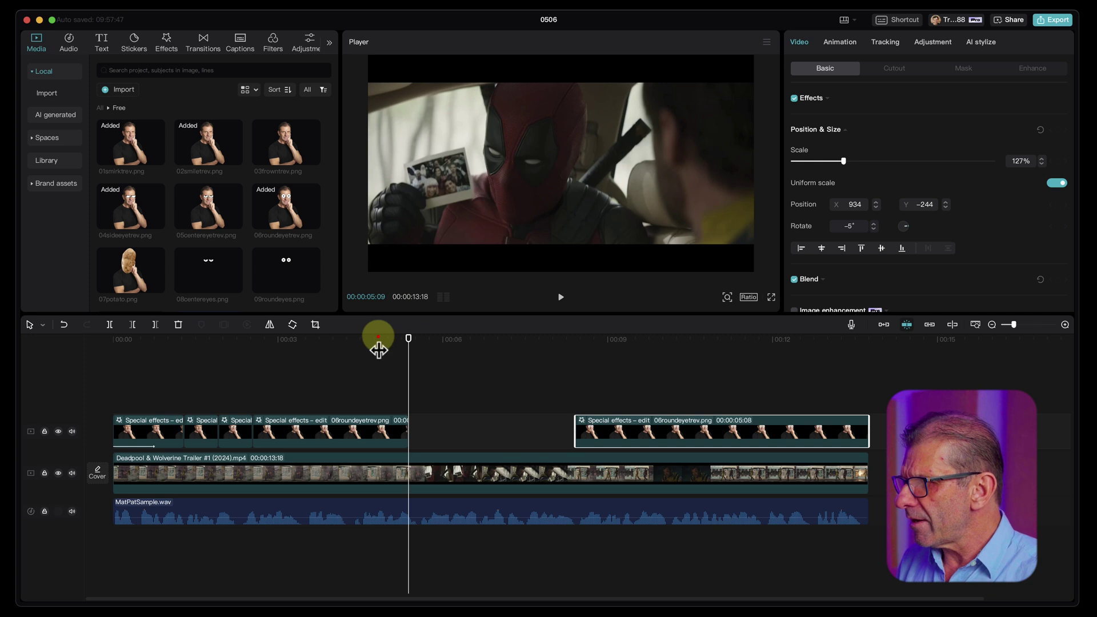
{"action": "mouse_move", "coordinate": [378, 349]}
{"action": "left_mouse_down"}
{"action": "mouse_move", "coordinate": [427, 346]}
{"action": "mouse_move", "coordinate": [363, 345]}
{"action": "mouse_move", "coordinate": [400, 351]}
{"action": "left_mouse_up"}
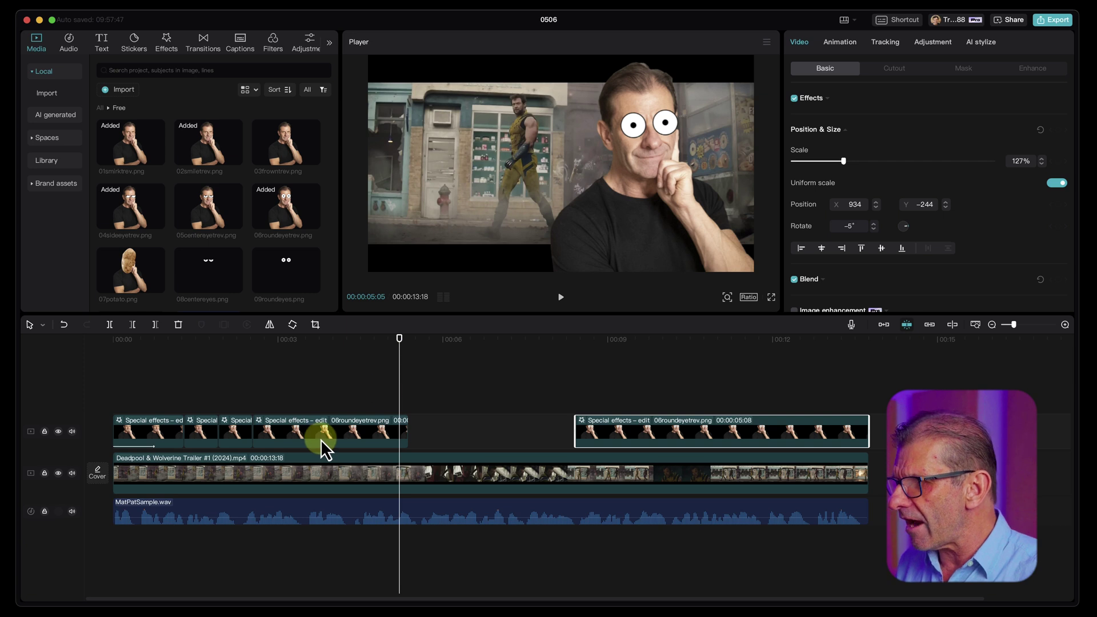
Apply the Kira Magic out-animation at 0.6 s to the round-eyed clip before the gap.
{"action": "left_click", "coordinate": [345, 428]}
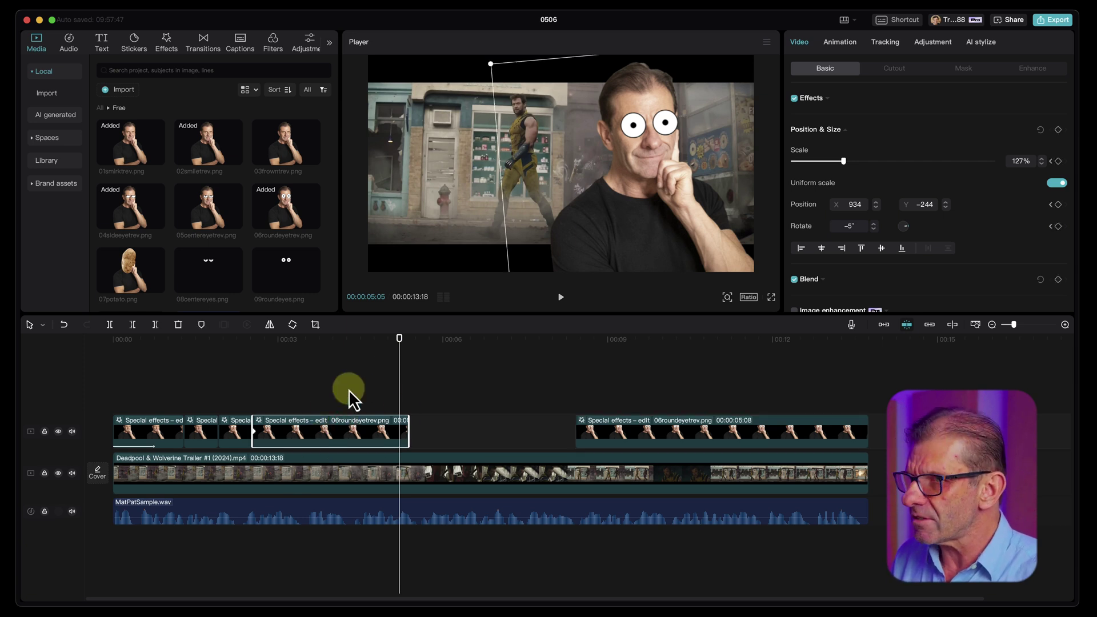
{"action": "left_click", "coordinate": [844, 42]}
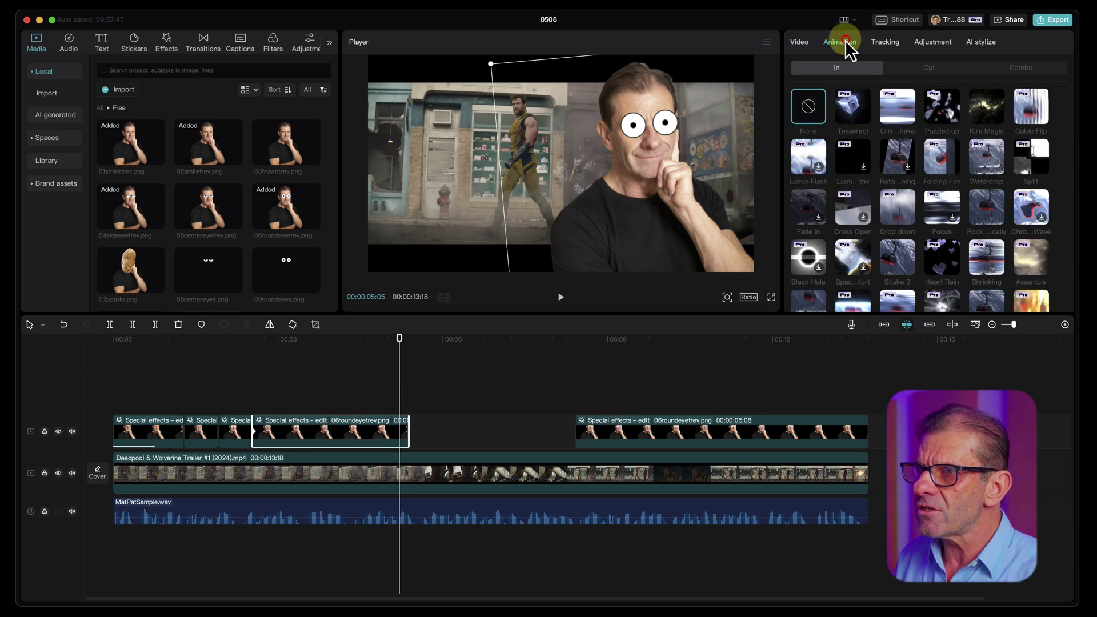
{"action": "left_click", "coordinate": [937, 71]}
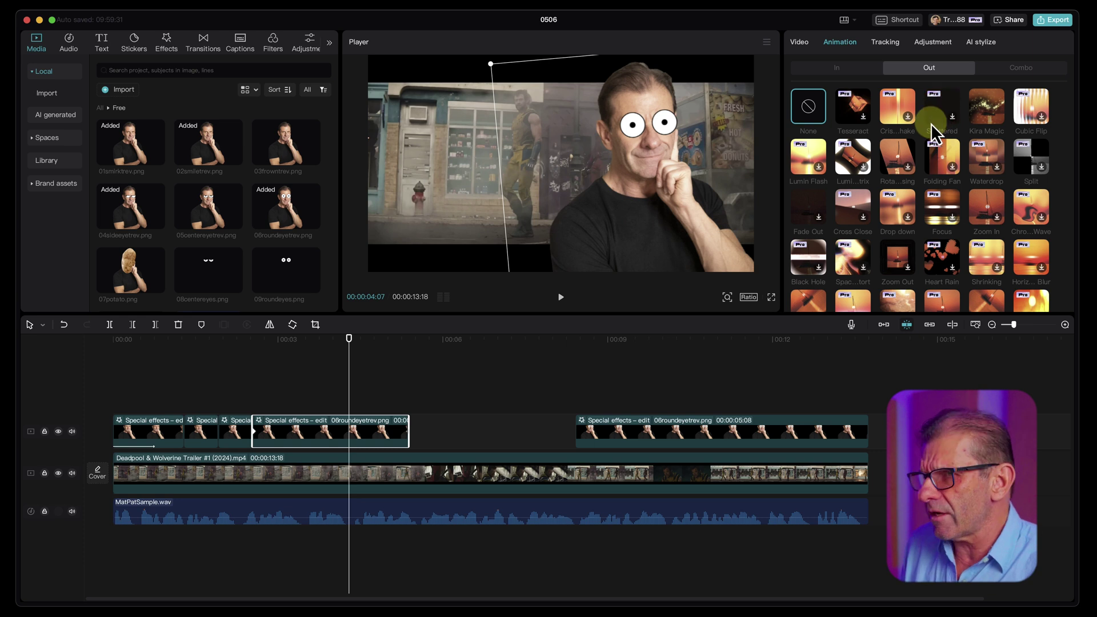
{"action": "left_click", "coordinate": [992, 115]}
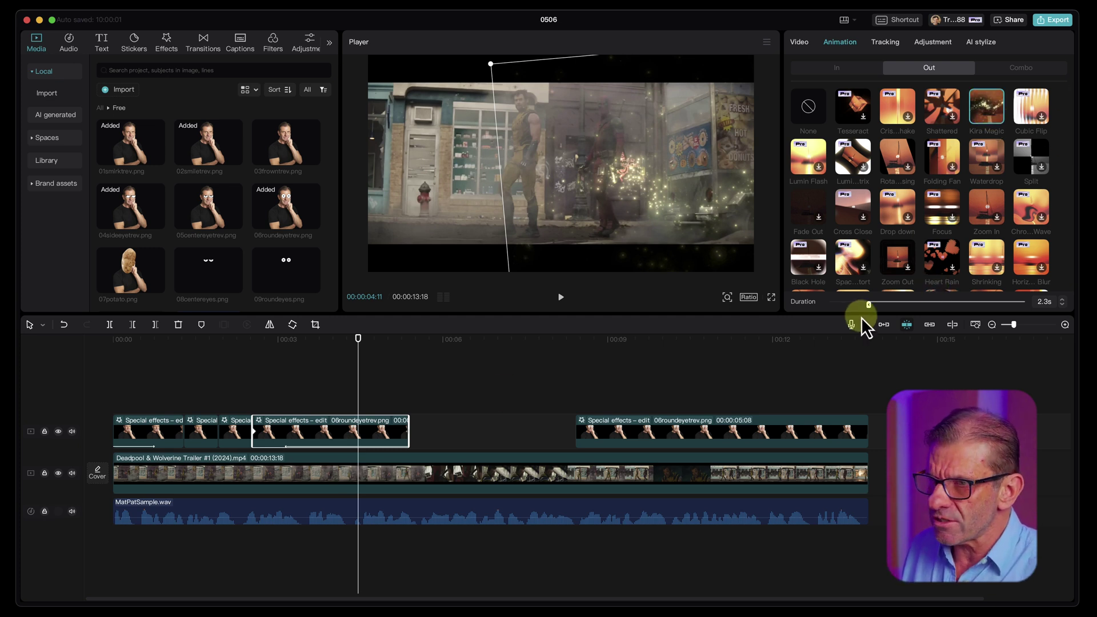
{"action": "left_click_drag", "start_coordinate": [869, 305], "coordinate": [985, 307]}
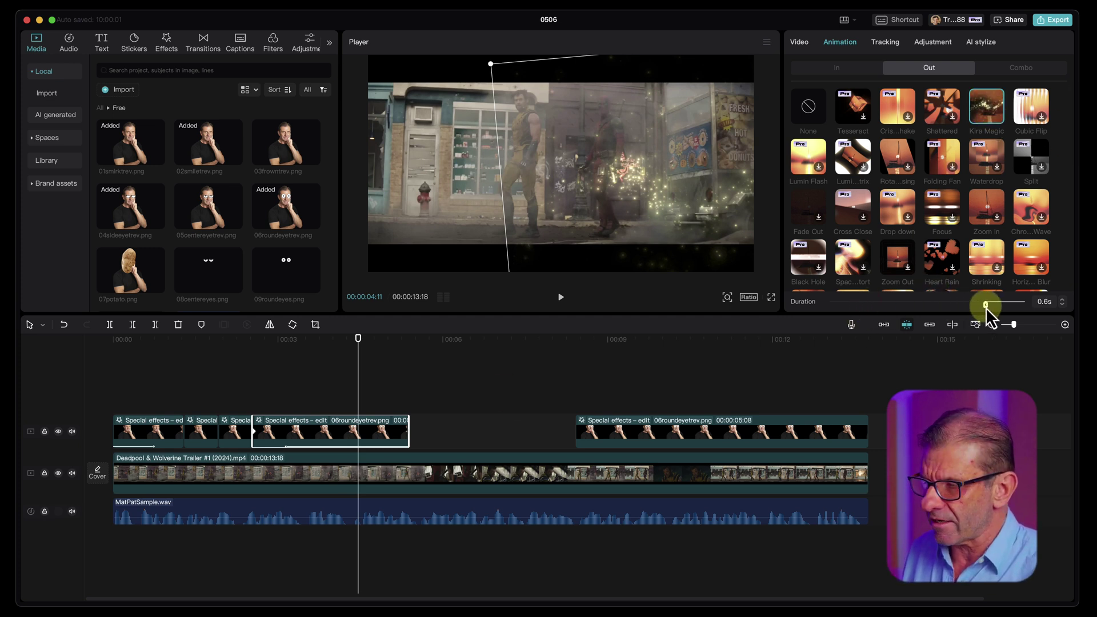
{"action": "left_click_drag", "start_coordinate": [412, 353], "coordinate": [348, 350]}
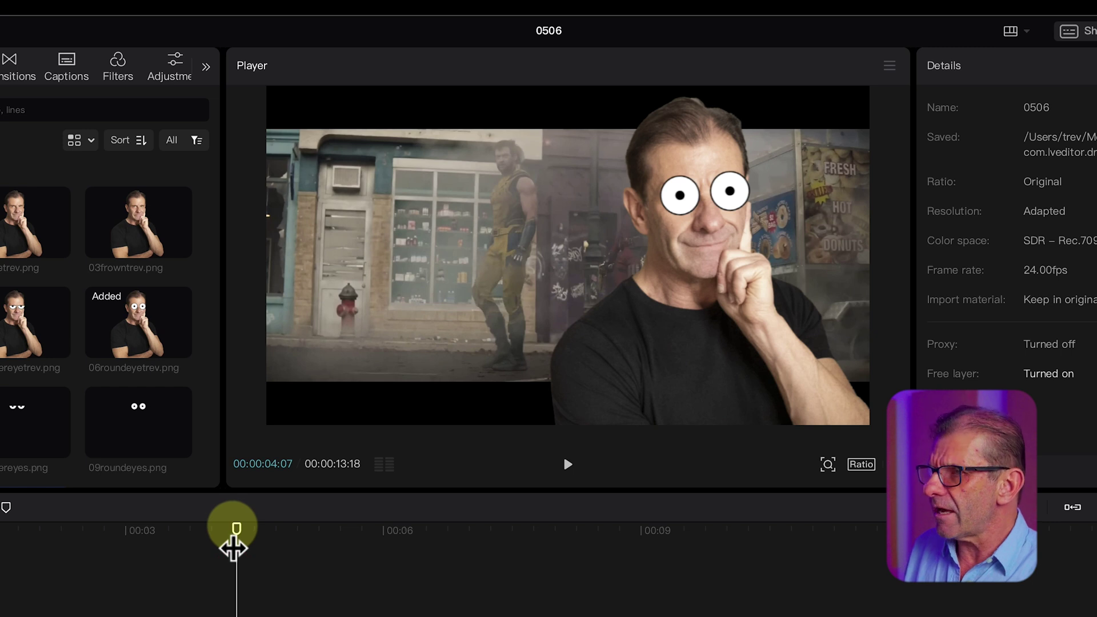
Play from 4:07 to watch the presenter vanish with the Kira Magic sparkle.
{"action": "key", "text": "space"}
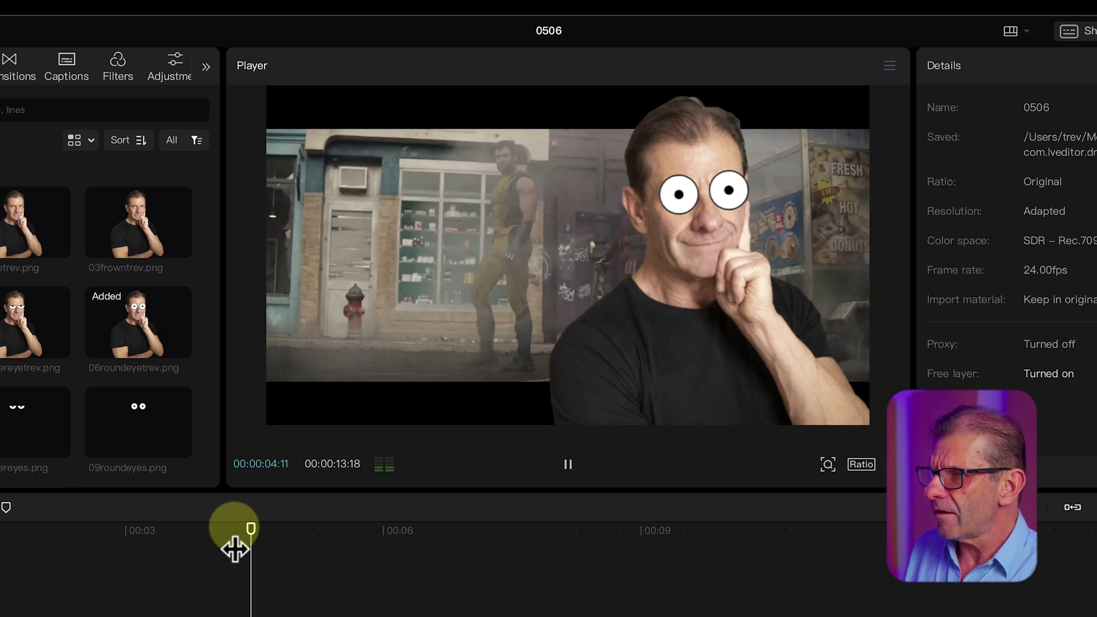